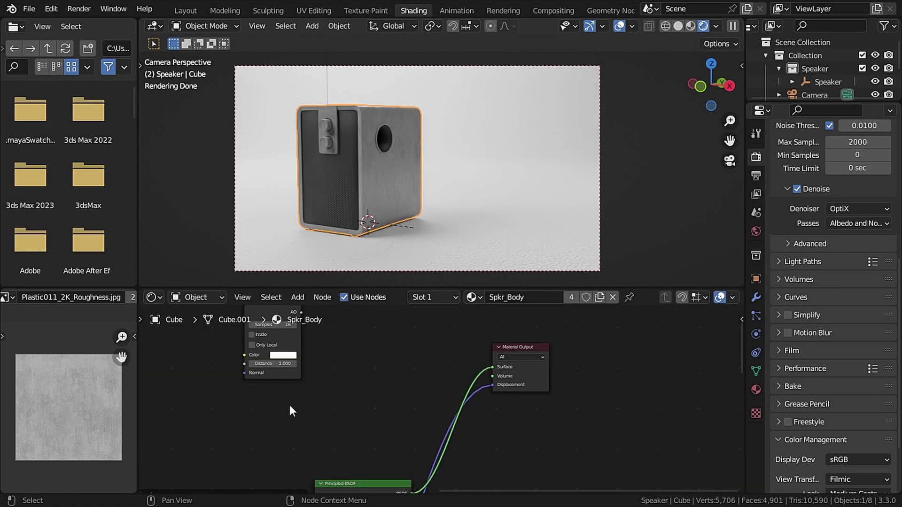
Add a Mix Shader node to the speaker material using the F3 search.
key("F3")
type("mix")
key("Return")
left_click(263, 417)
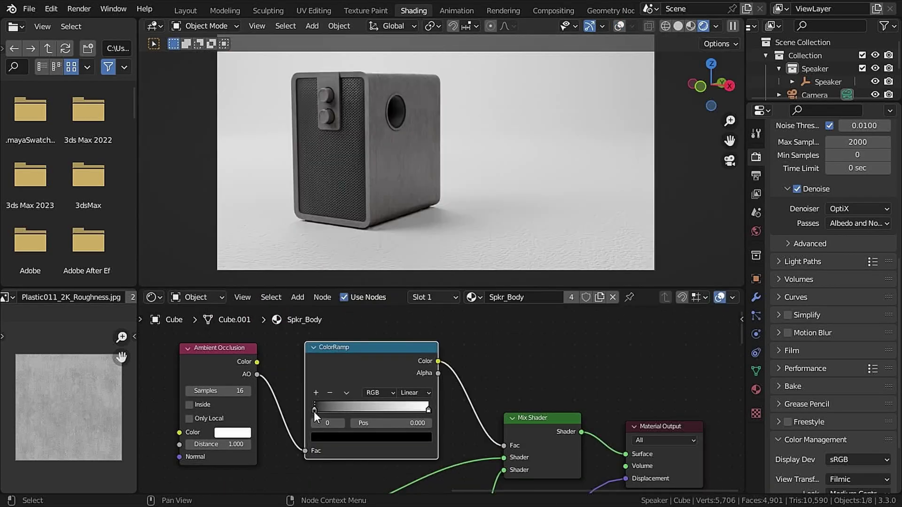
Adjust the ColorRamp's right stop to shape the rusty dirt along the edges.
left_click_drag(428, 408, 425, 410)
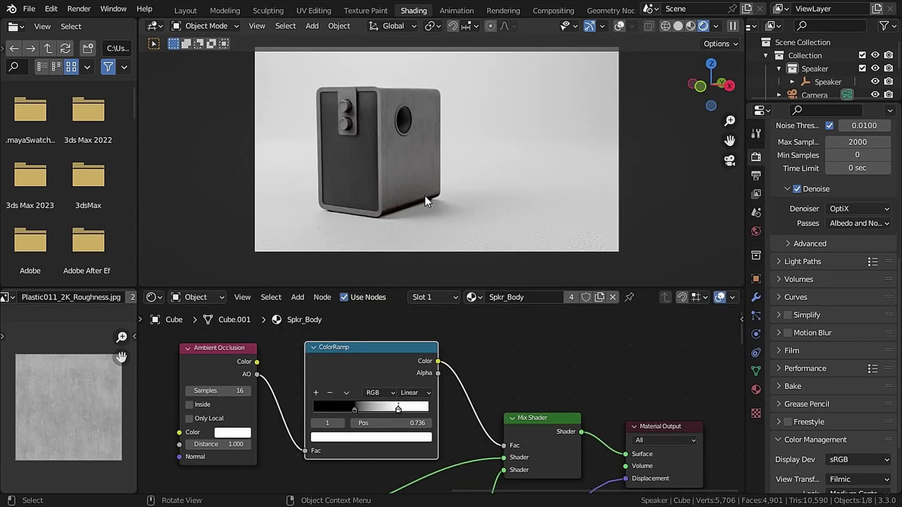
left_click(489, 197)
left_click_drag(242, 338, 364, 411)
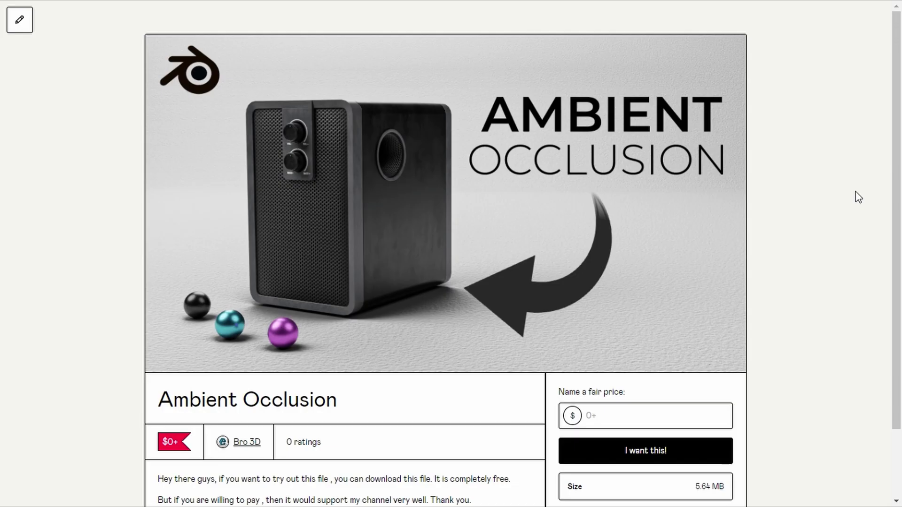
scroll(856, 198, "down", 3)
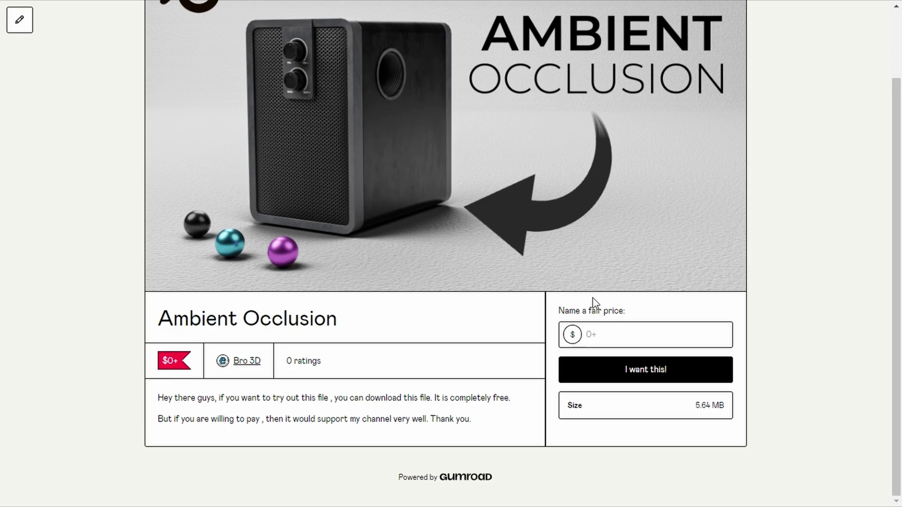
Enter 10 as the fair price in the 'Name a fair price' box.
left_click(597, 328)
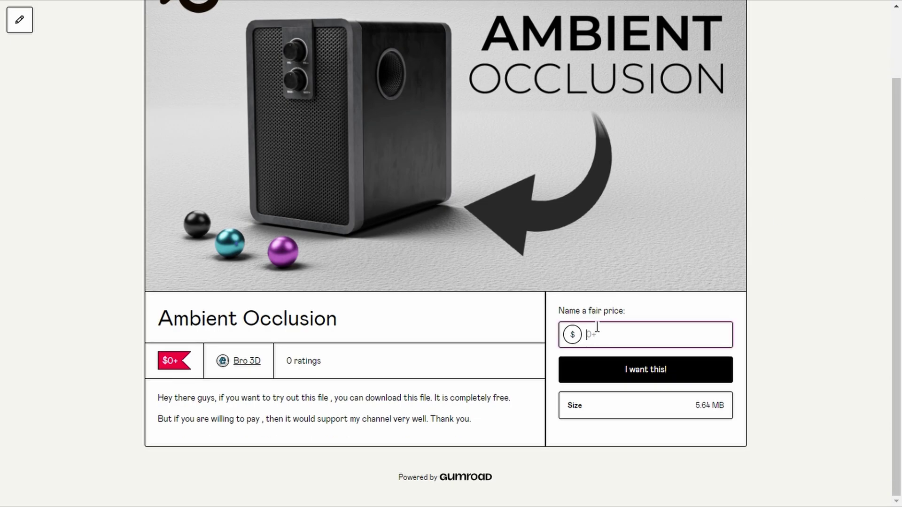
type("10")
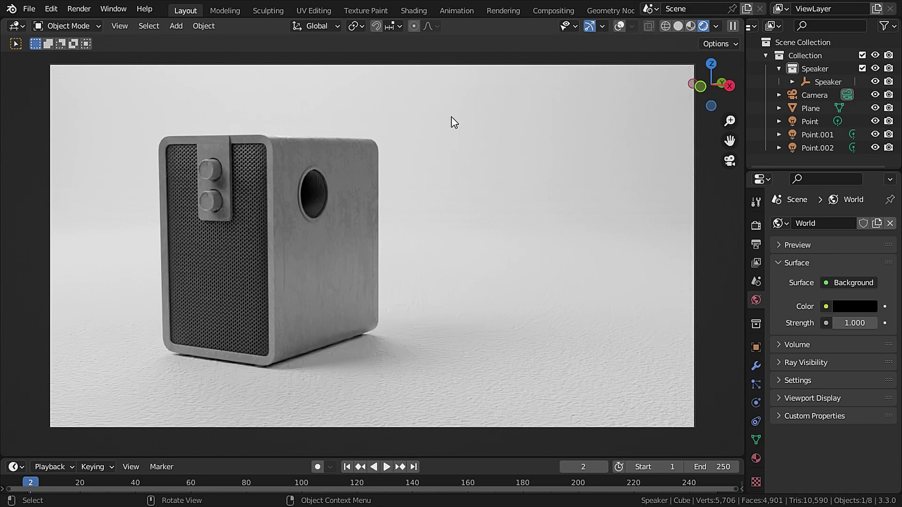
In the Shading workspace, place an Ambient Occlusion node at the top-left of Spkr_Body's node tree.
left_click(413, 10)
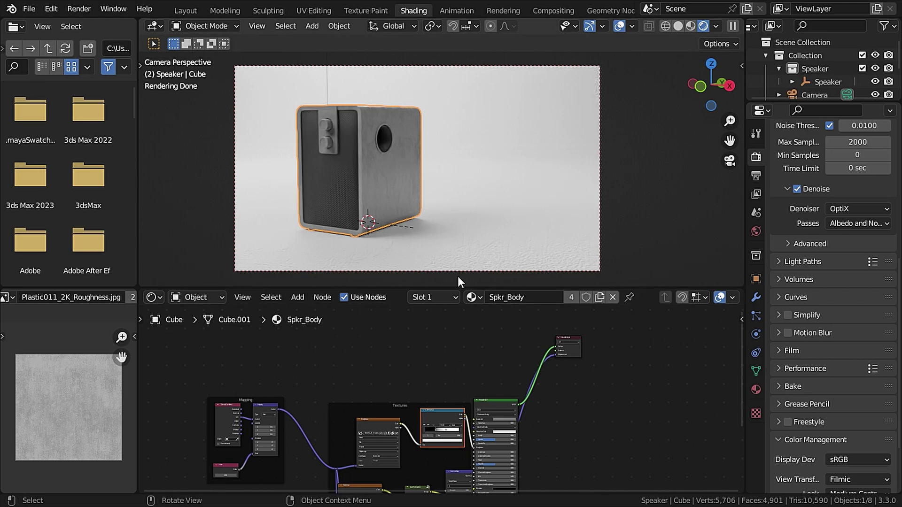
scroll(445, 385, "up", 5)
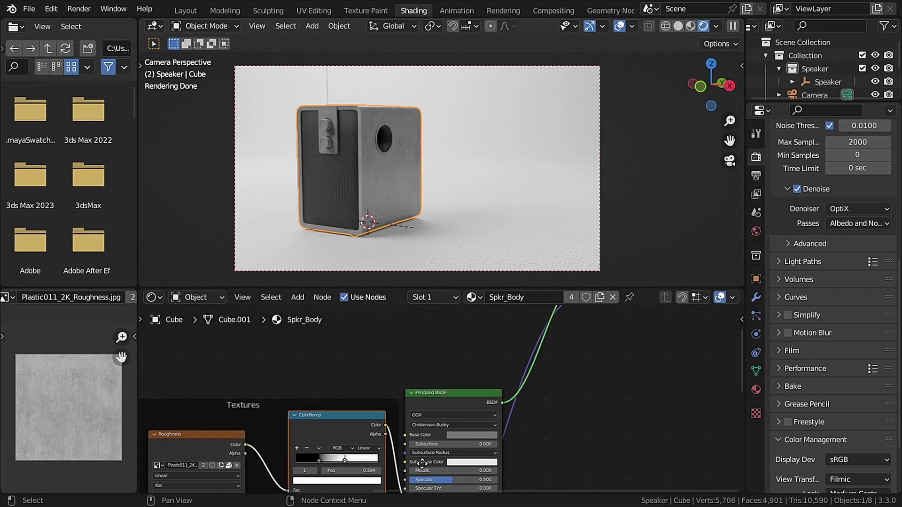
middle_click_drag(421, 465, 354, 373)
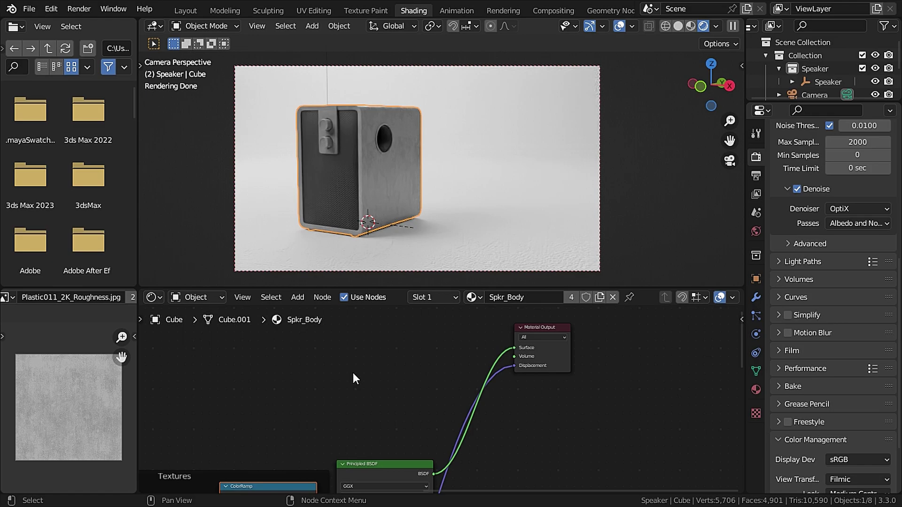
key("F3")
type("amb")
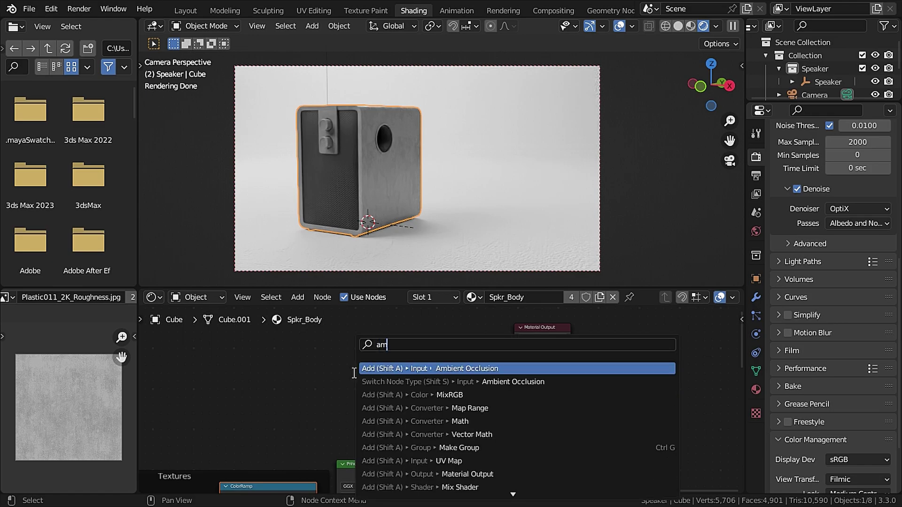
left_click(456, 368)
left_click(289, 411)
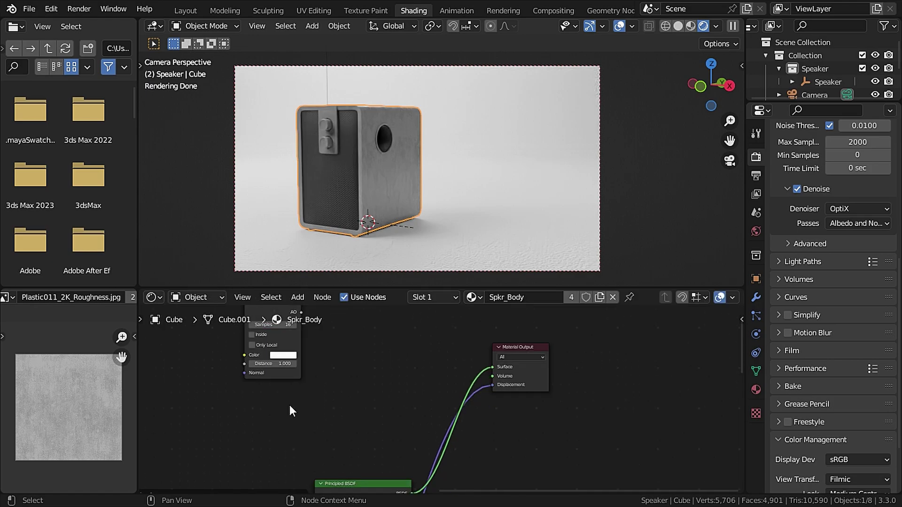
Add a Diffuse BSDF node below the Ambient Occlusion node.
key("F3")
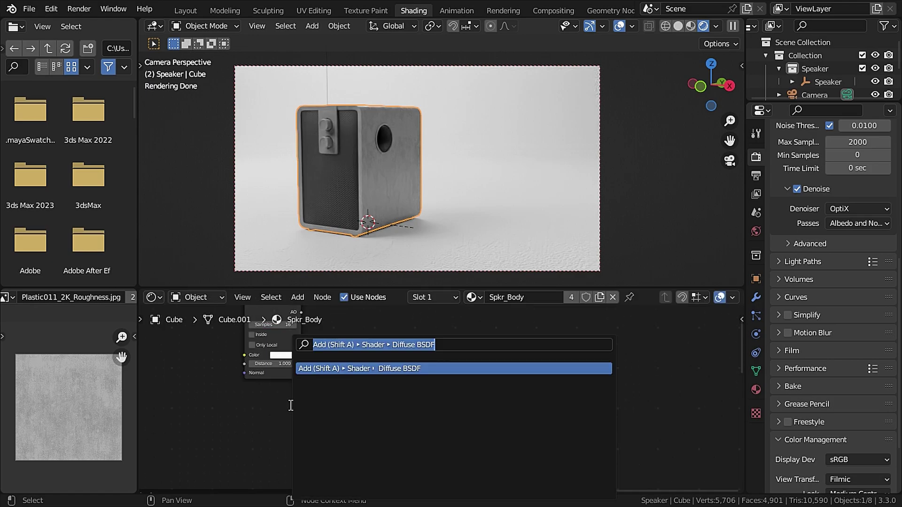
key("Return")
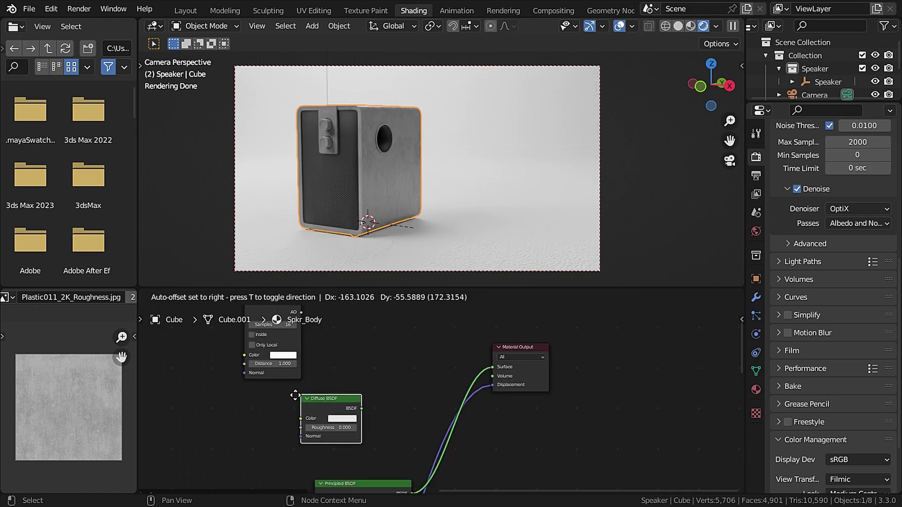
left_click(228, 397)
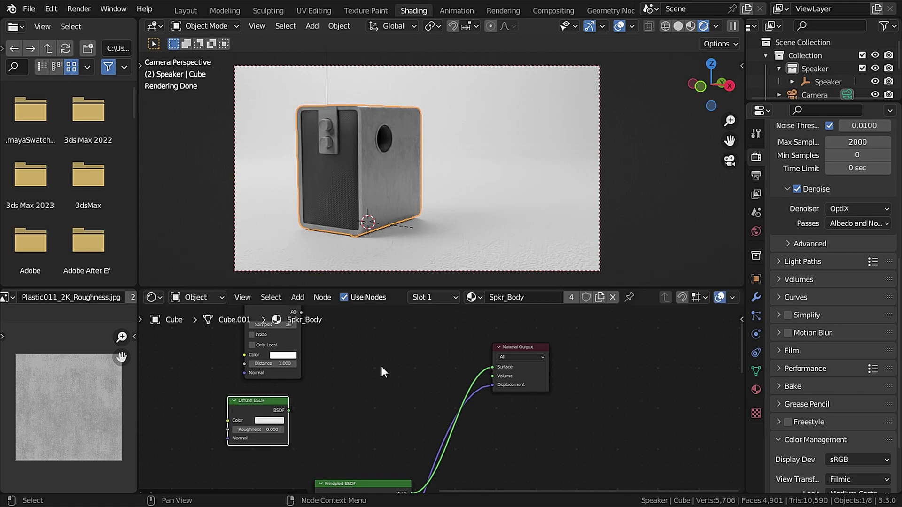
Insert a Mix Shader before Material Output, with AO into Fac and Diffuse into the second shader.
key("F3")
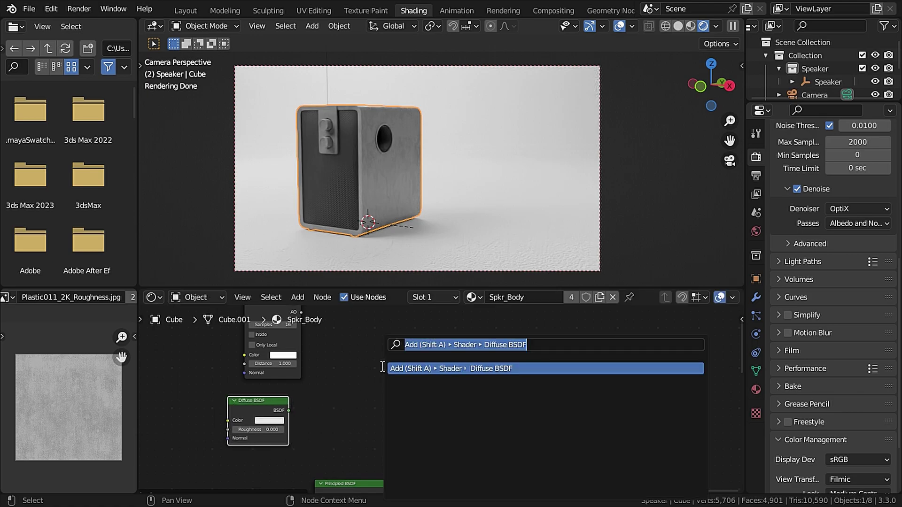
type("mix")
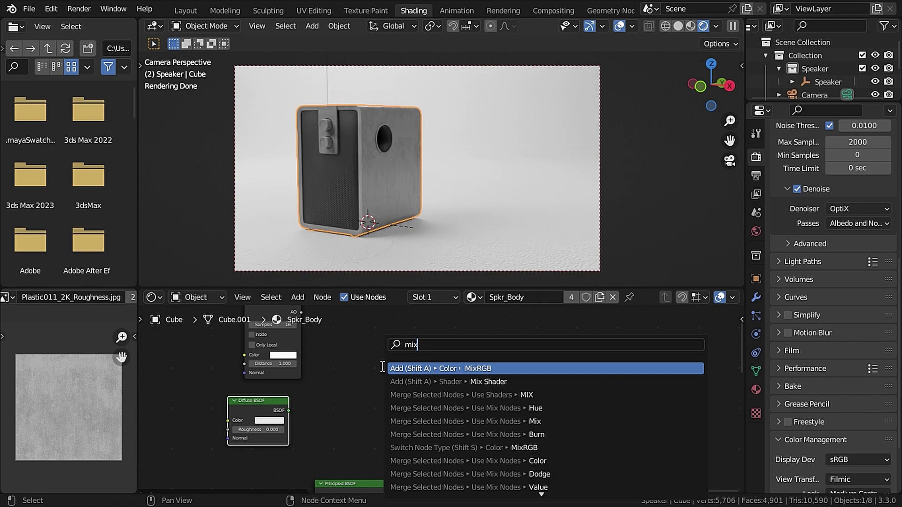
left_click(451, 382)
left_click(425, 337)
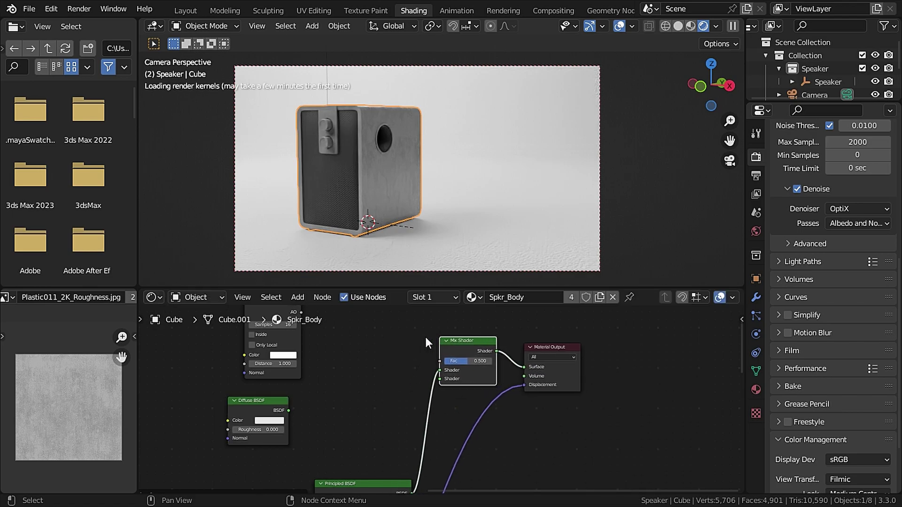
middle_click_drag(400, 349, 411, 379)
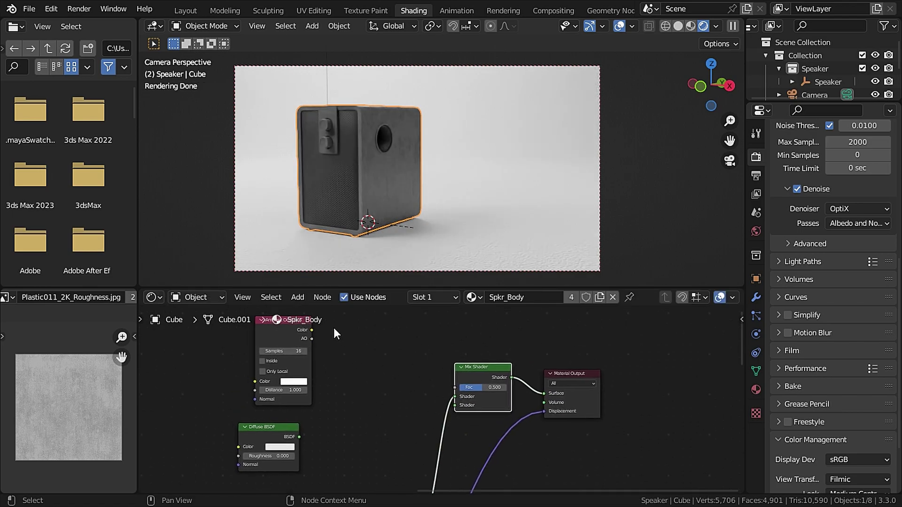
left_click_drag(312, 338, 452, 391)
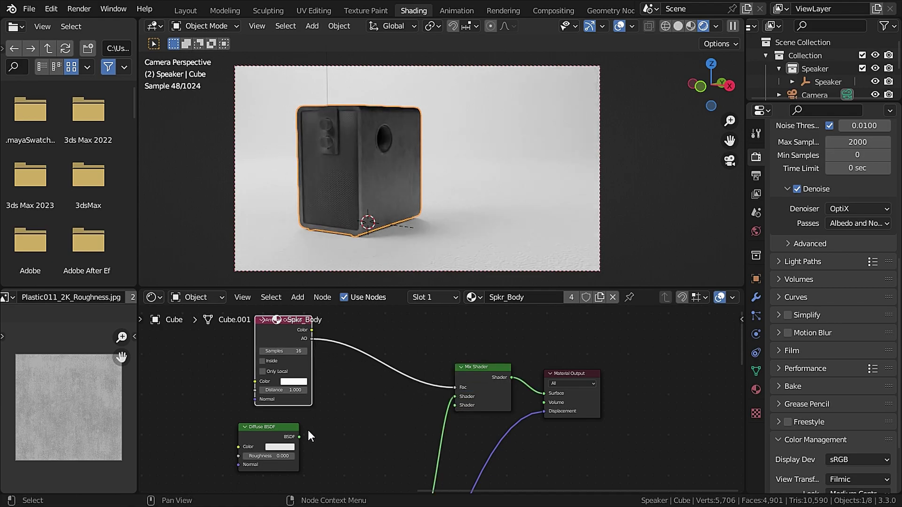
left_click_drag(299, 436, 457, 370)
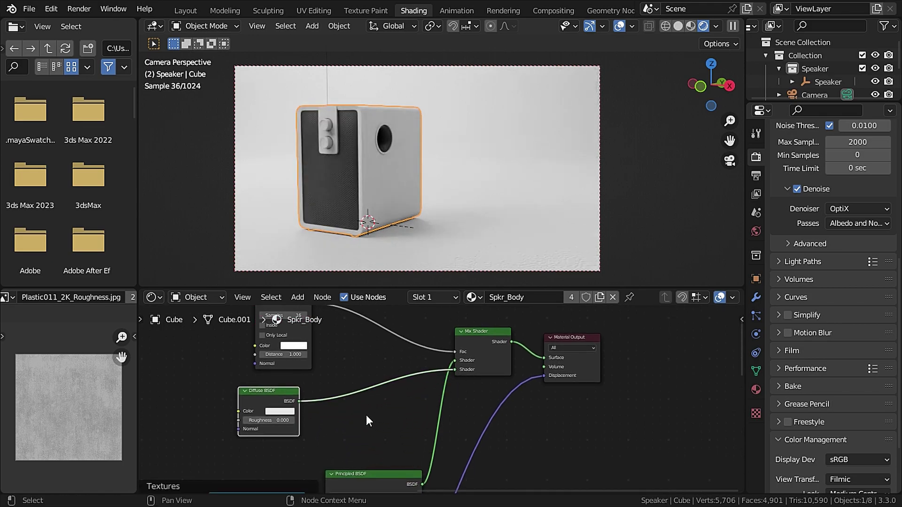
Set the Diffuse BSDF colour to a near-black dark red, value 0.017.
scroll(393, 398, "up", 1)
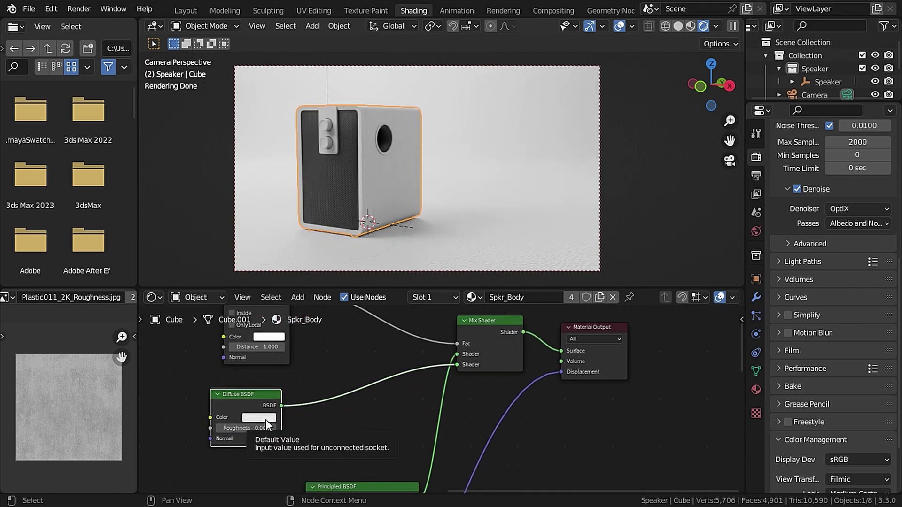
left_click(266, 419)
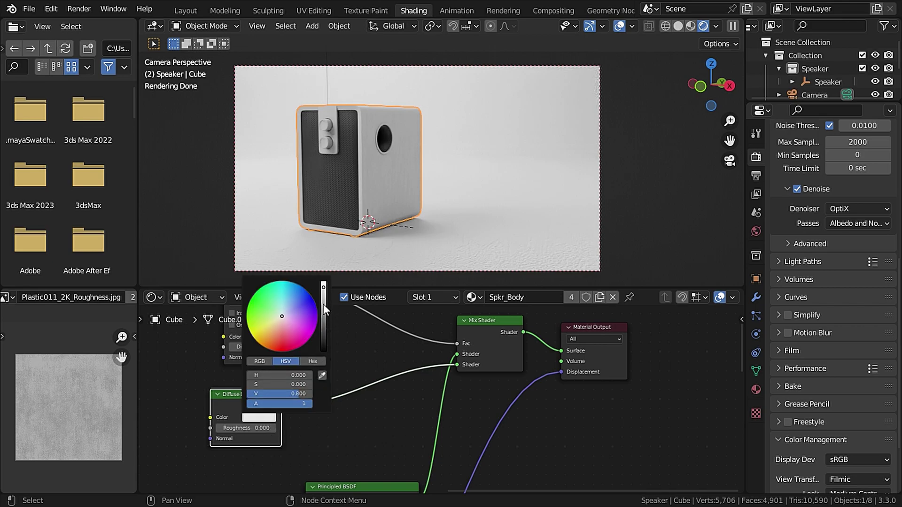
left_click_drag(324, 304, 275, 347)
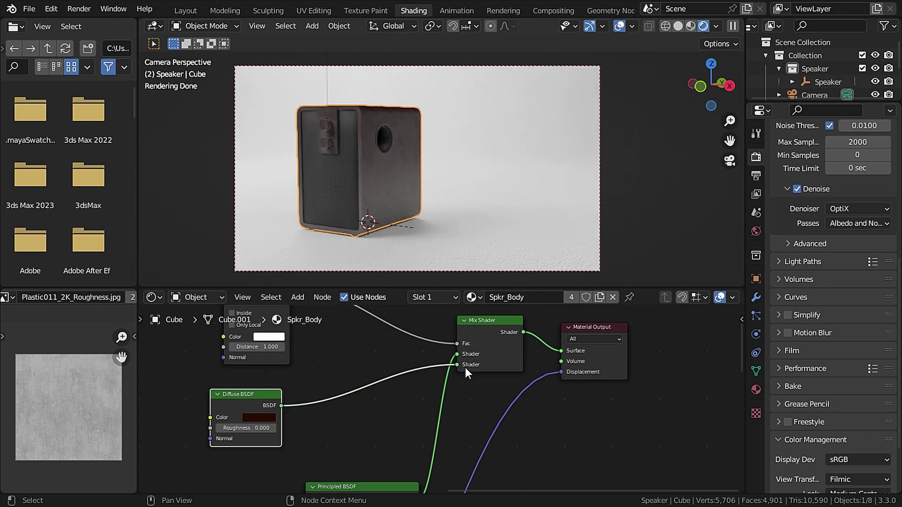
Move the Diffuse BSDF link to the Mix Shader's first shader input.
scroll(465, 367, "up", 2)
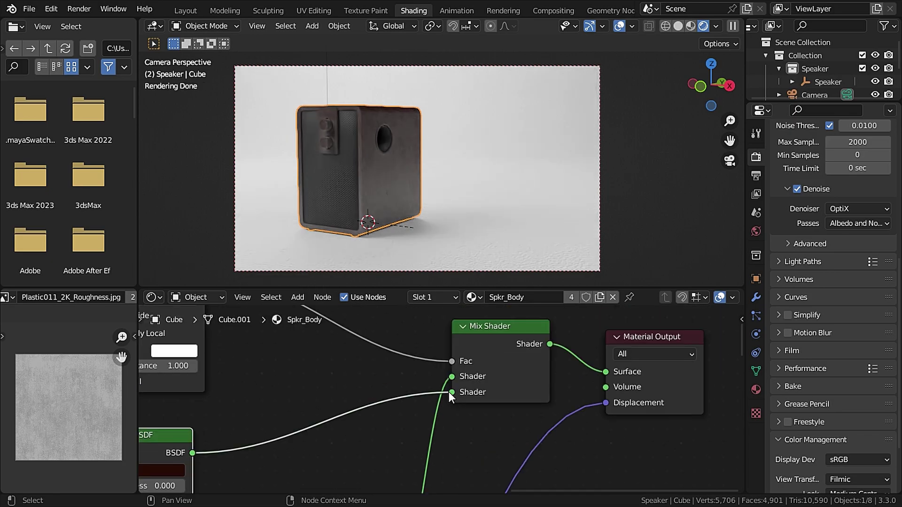
mouse_move(450, 392)
left_mouse_down()
mouse_move(436, 387)
mouse_move(453, 376)
left_mouse_up()
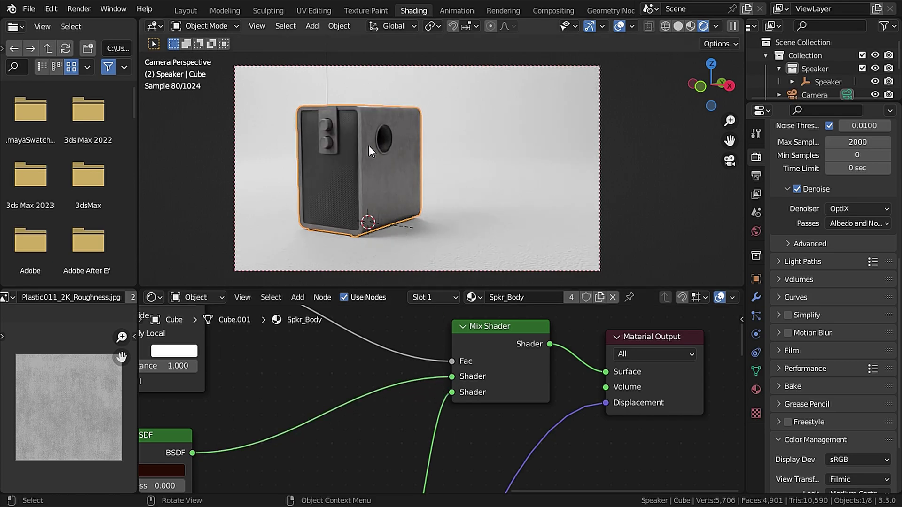
scroll(363, 436, "down", 2)
middle_click_drag(345, 396, 405, 481)
Hide viewport overlays, frame the speaker's bottom edge, and move the AO node left.
left_click(618, 26)
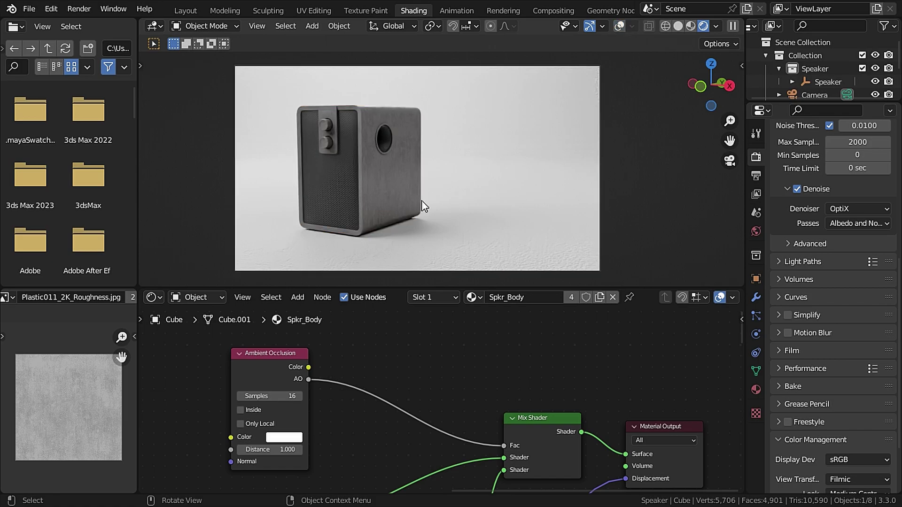
scroll(388, 231, "up", 4)
middle_click_drag(388, 229, 455, 141, "shift")
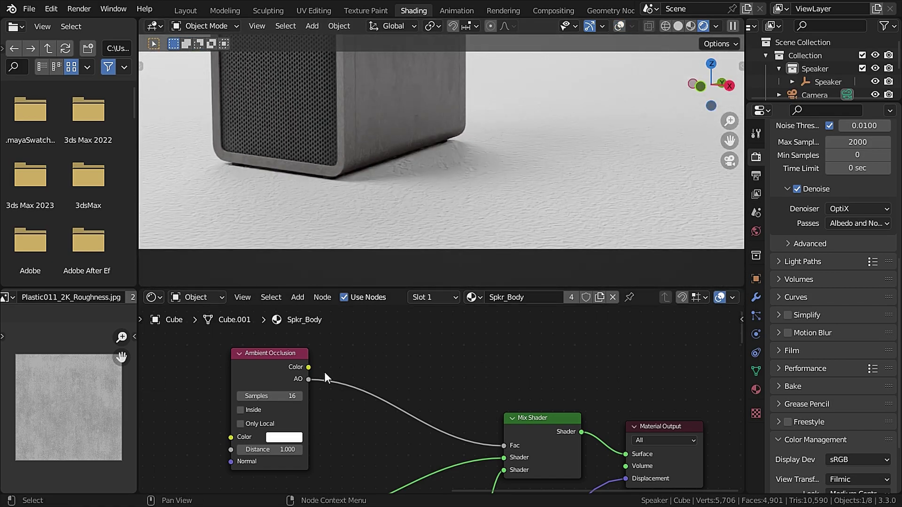
left_click_drag(253, 357, 202, 352)
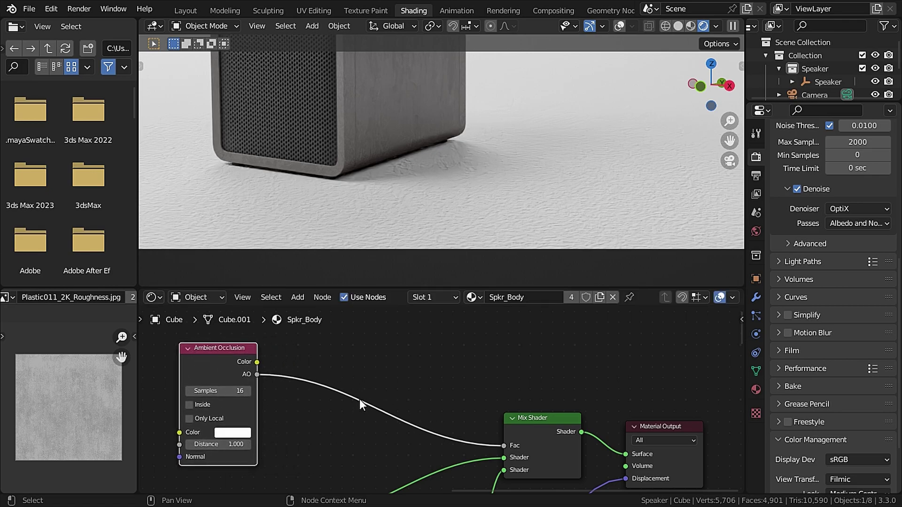
Drop a ColorRamp onto the AO-to-Fac link and look through the camera.
key("F3")
type("color")
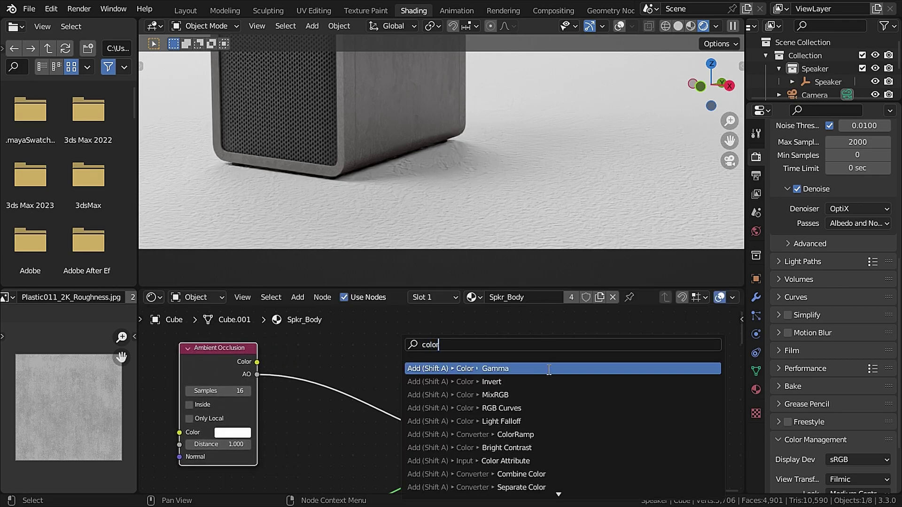
left_click(515, 435)
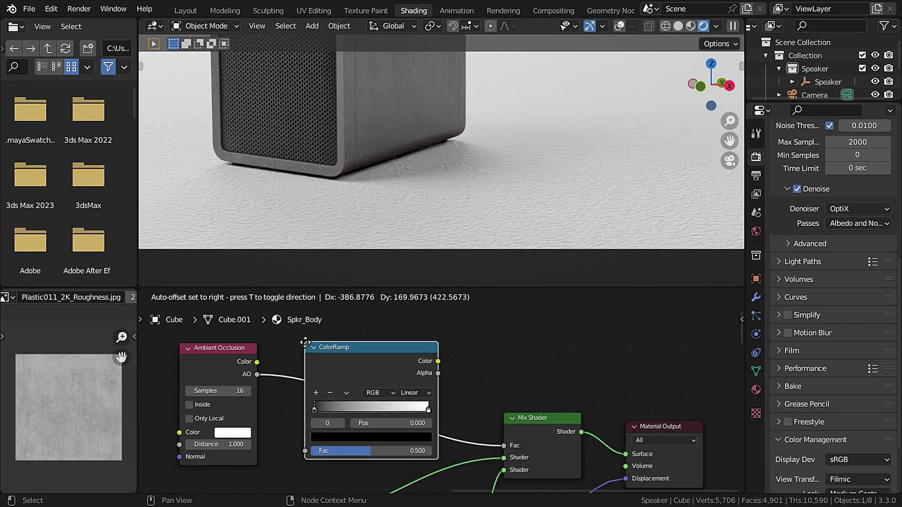
left_click(305, 342)
key("KP_0")
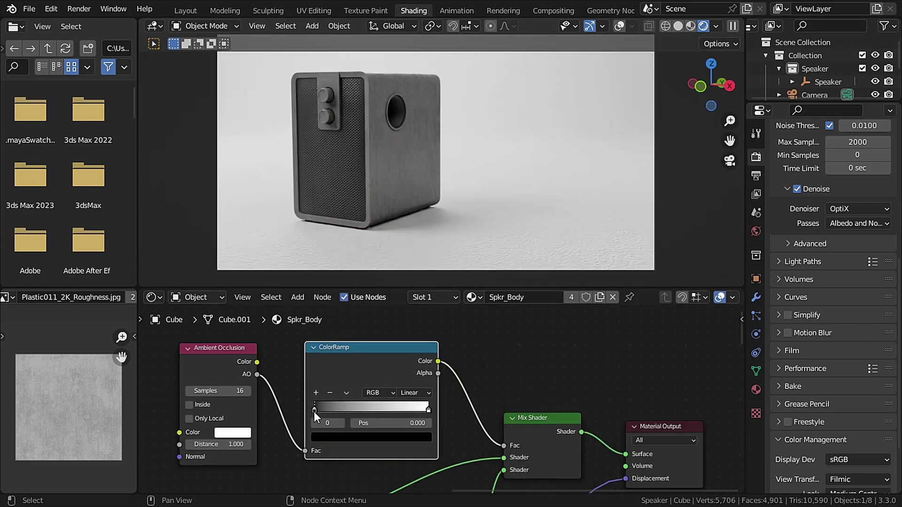
Move the ramp's black stop to about 0.555 and white stop to about 0.614.
mouse_move(314, 411)
left_mouse_down()
mouse_move(382, 407)
mouse_move(294, 413)
mouse_move(357, 413)
left_mouse_up()
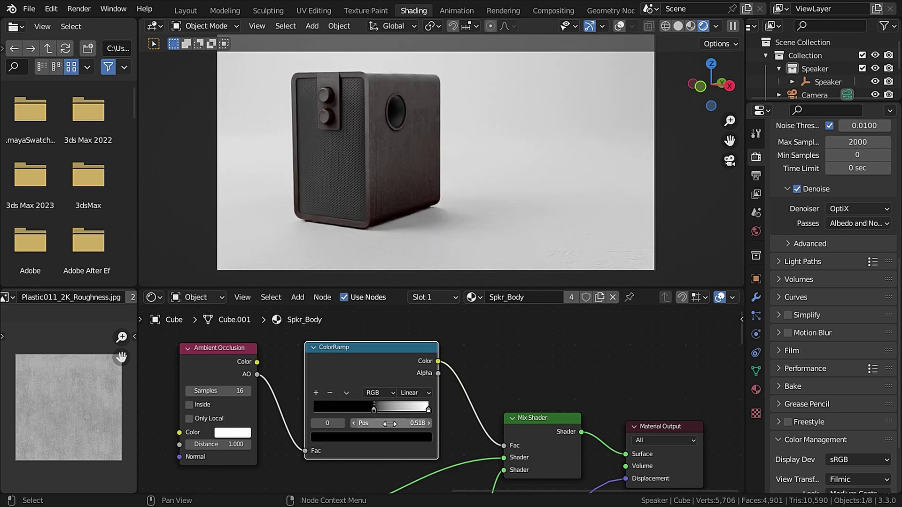
left_click_drag(427, 409, 401, 409)
scroll(418, 212, "down", 1)
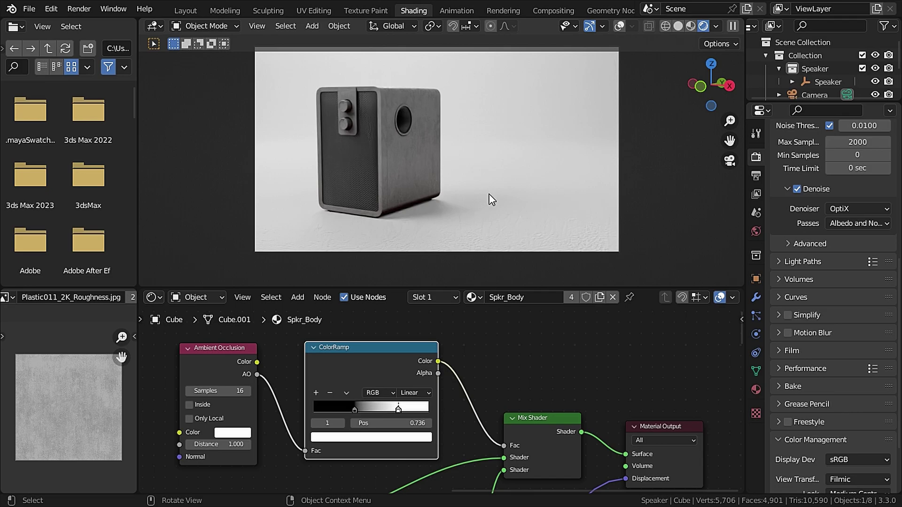
Copy the four ambient occlusion dirt nodes from the Spkr_Body material.
left_click(527, 145)
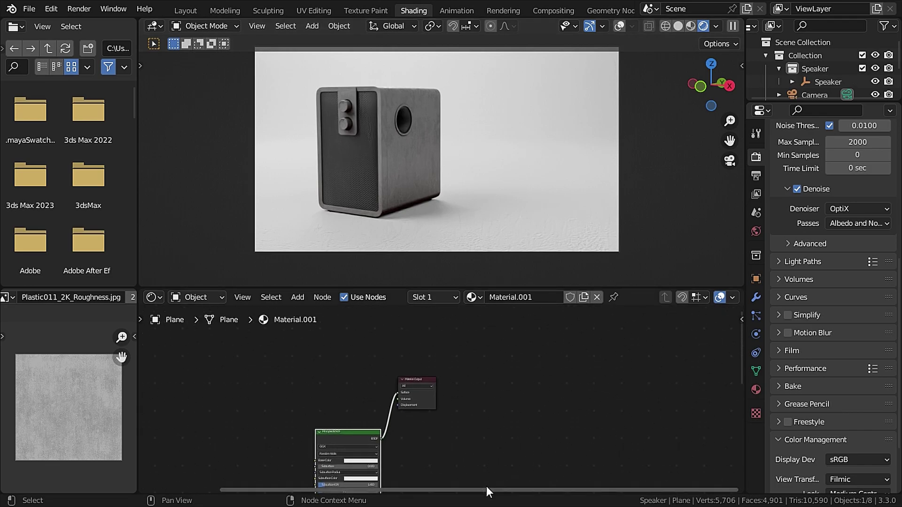
middle_click_drag(487, 486, 534, 365)
scroll(521, 371, "up", 2)
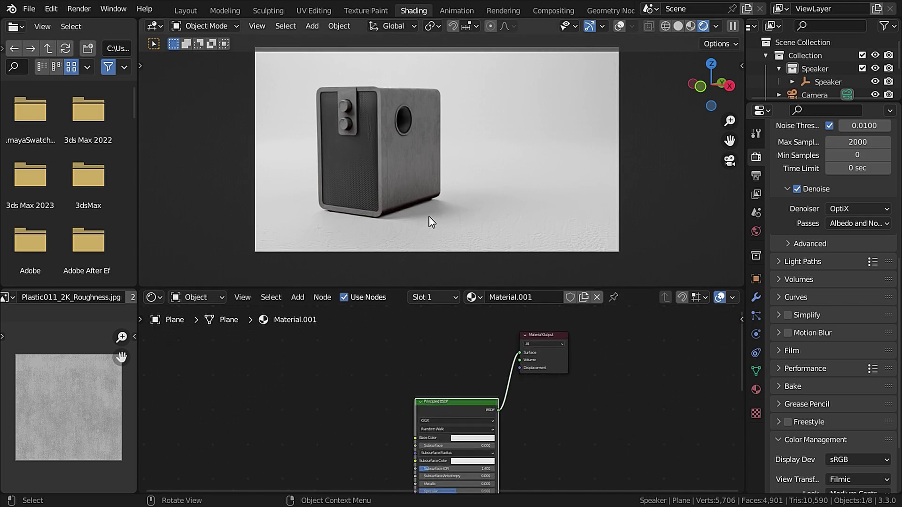
left_click(414, 158)
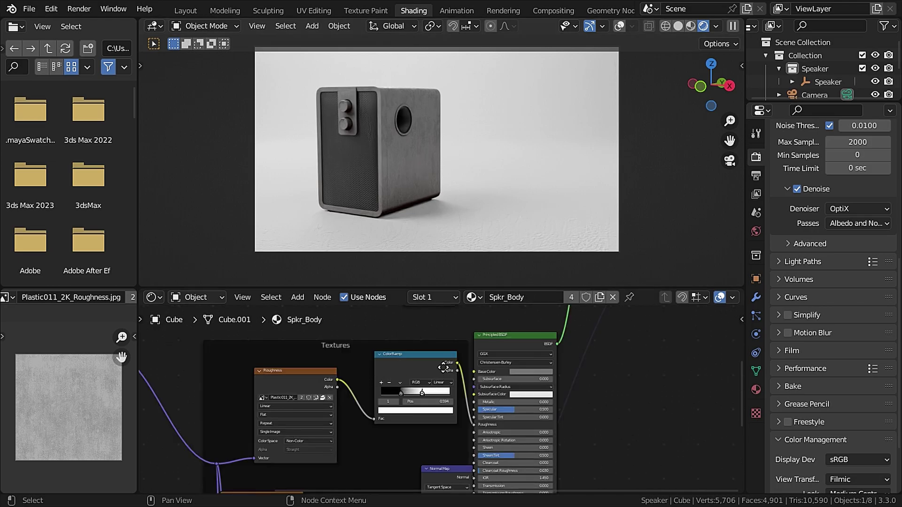
scroll(398, 337, "left", 3, "ctrl")
scroll(269, 365, "down", 1)
left_click_drag(243, 341, 521, 443)
right_click(514, 405)
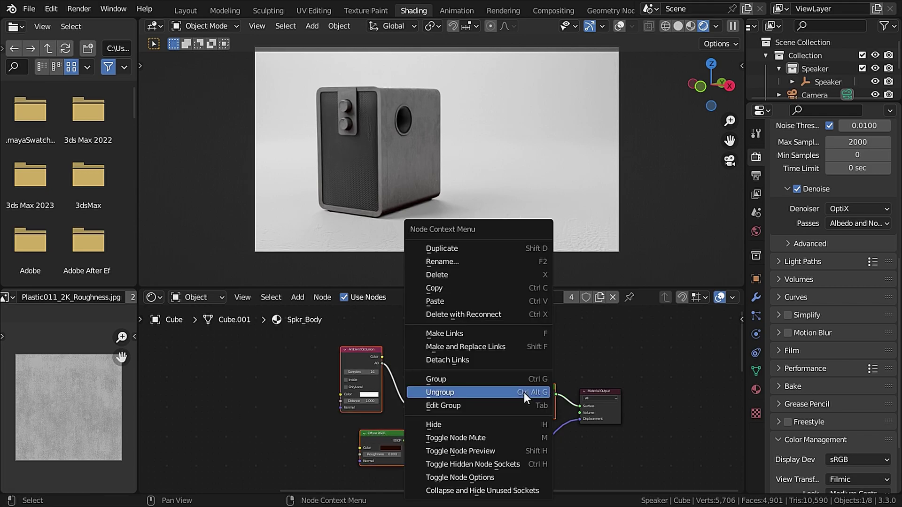
left_click(465, 289)
Paste the dirt nodes into the floor plane's Material.001.
left_click(539, 130)
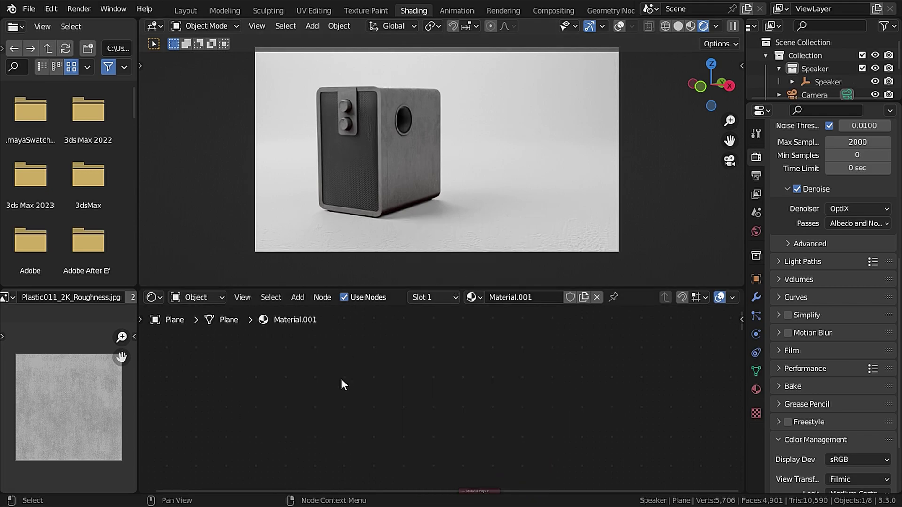
right_click(353, 349)
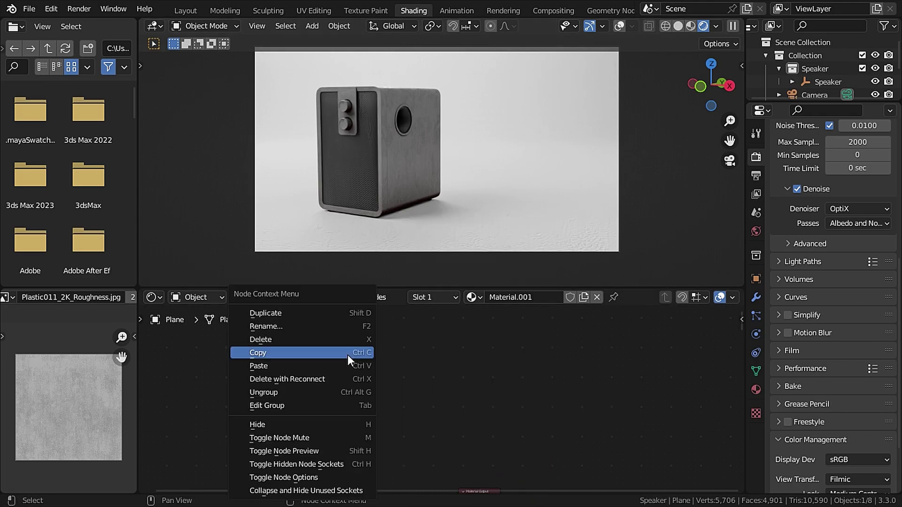
left_click(278, 366)
middle_click_drag(526, 426, 529, 373)
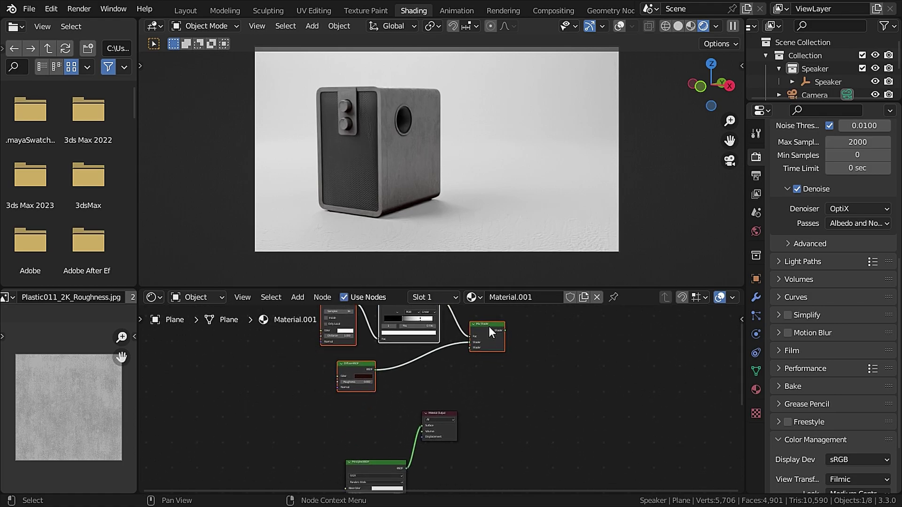
left_click_drag(489, 329, 350, 390)
Feed Principled BSDF into the Mix Shader and the Mix Shader into Material Output Surface.
scroll(400, 419, "up", 3)
middle_click_drag(372, 400, 467, 294)
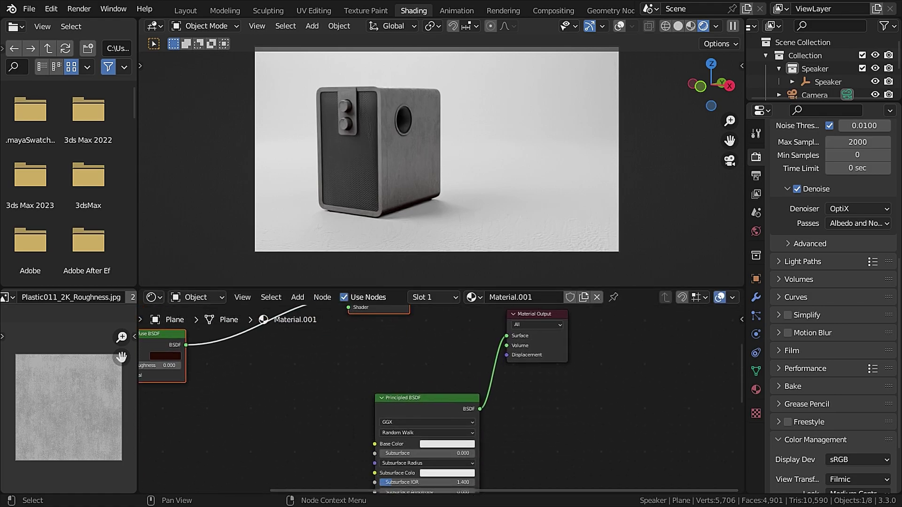
middle_click_drag(413, 374, 436, 407)
left_click_drag(503, 444, 371, 340)
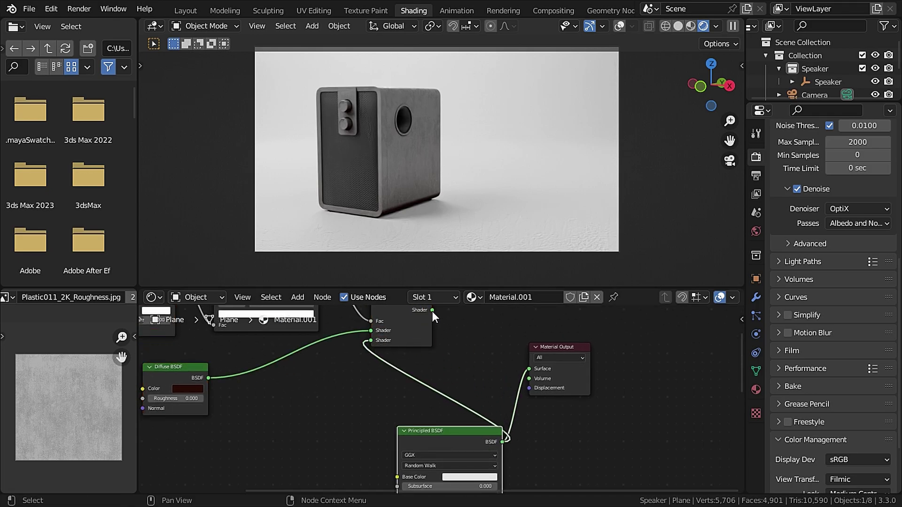
left_click_drag(432, 310, 535, 367)
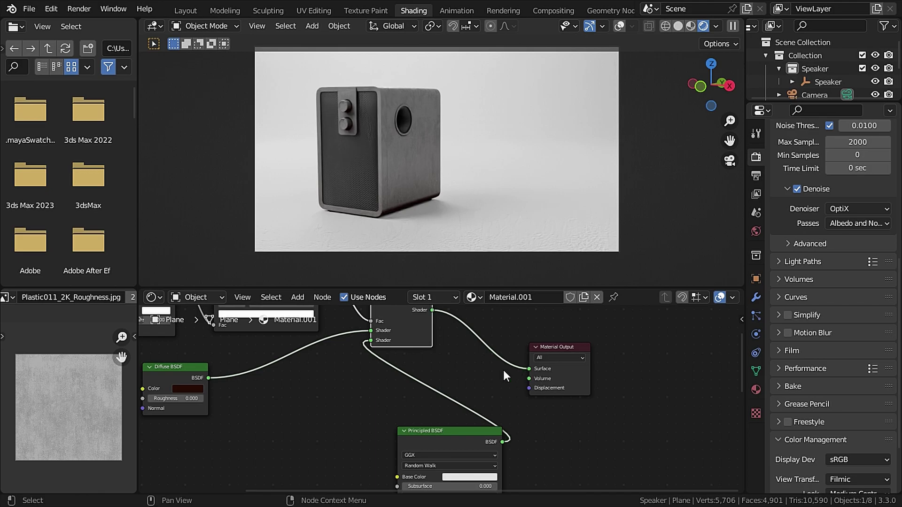
middle_click_drag(363, 393, 522, 396)
Set the floor ramp's black stop to 0.682 and white stop to 0.750, then select Diffuse BSDF.
scroll(522, 396, "up", 2)
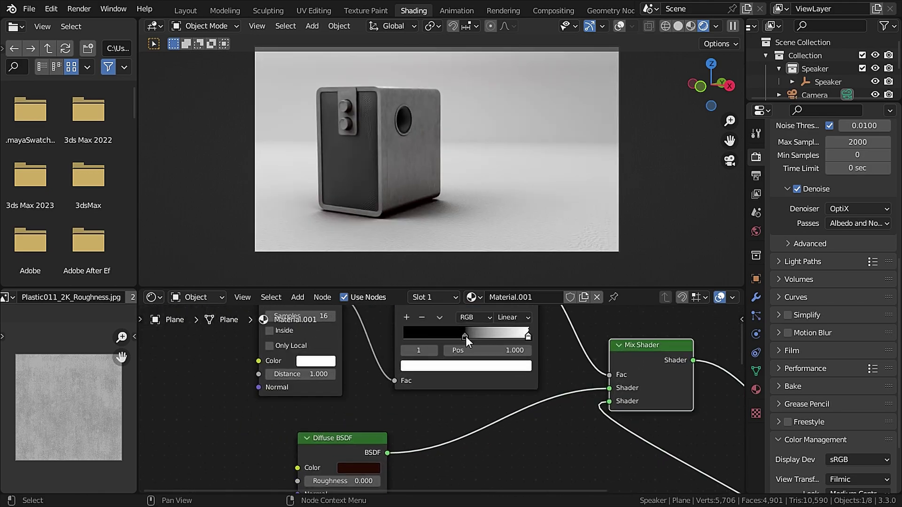
left_click_drag(444, 334, 479, 337)
left_click_drag(528, 337, 499, 336)
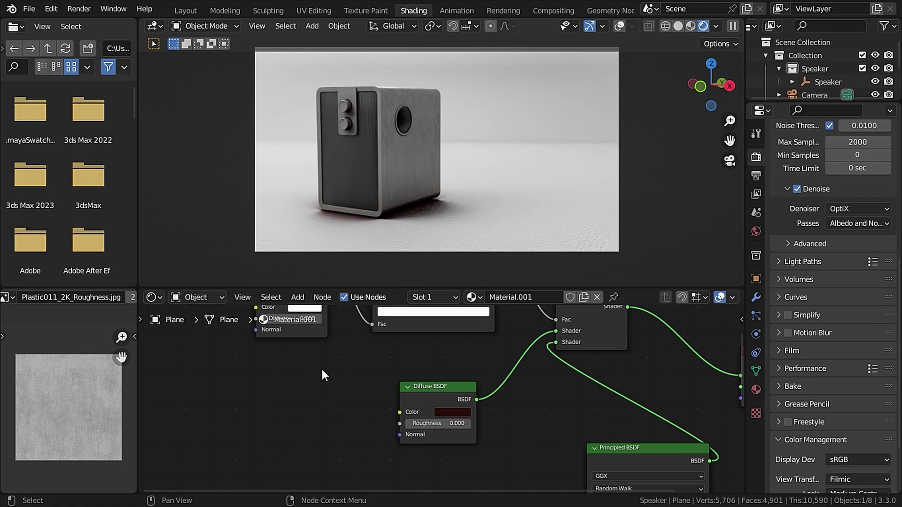
left_click(438, 399)
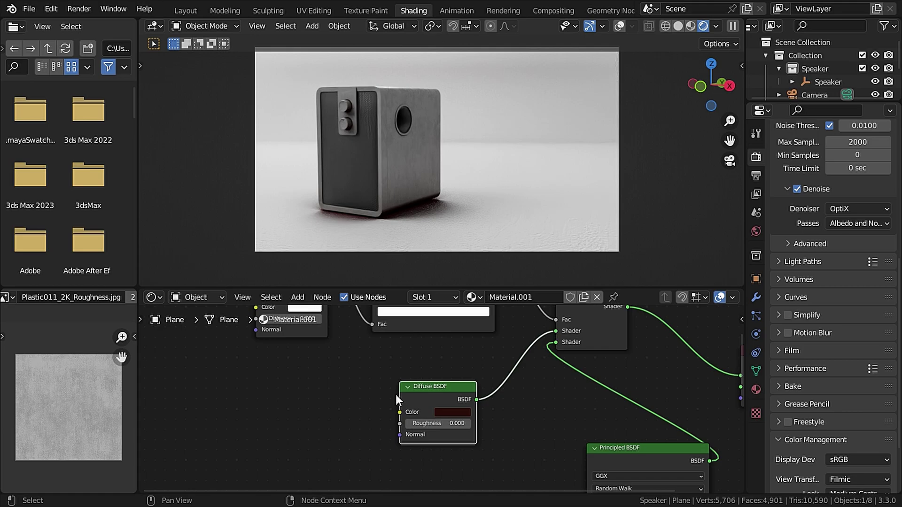
Colour the floor's Diffuse BSDF with a mapped rust_coarse_01_diff_2k.jpg image texture, then select the speaker.
key("ctrl+t")
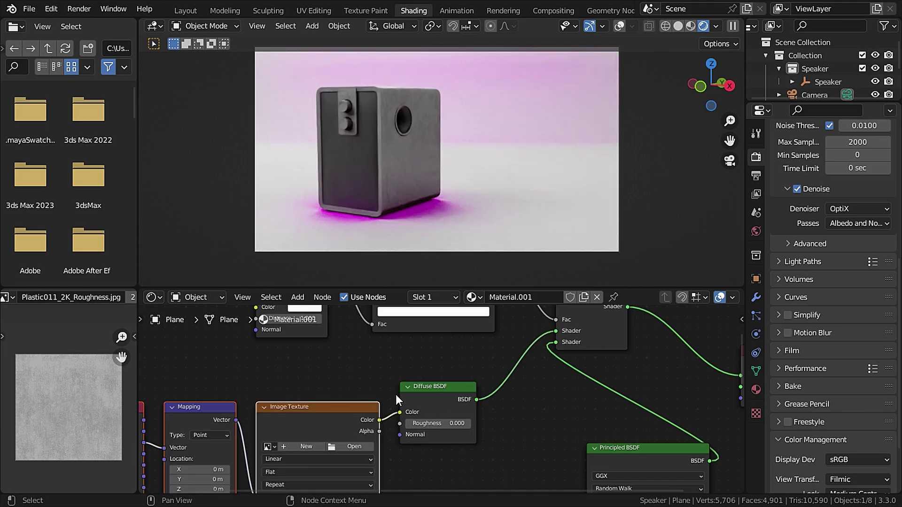
middle_click_drag(421, 363, 468, 299)
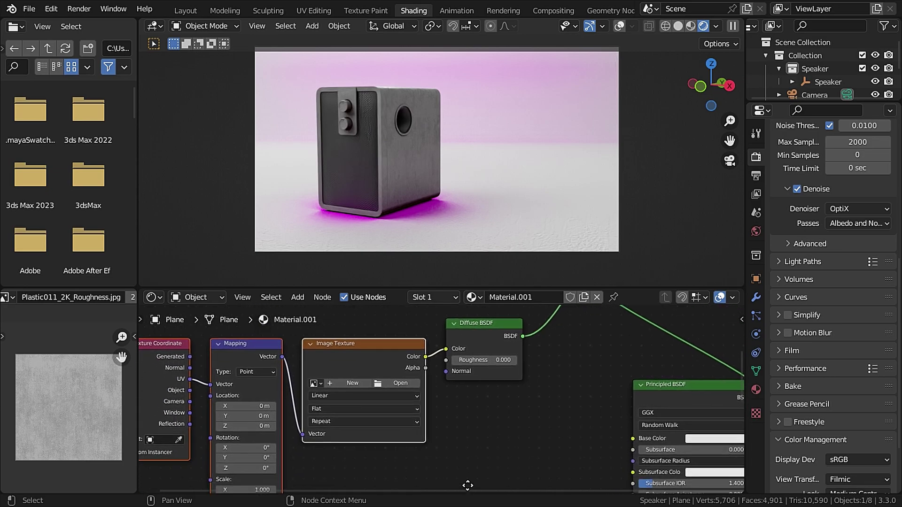
left_click(404, 384)
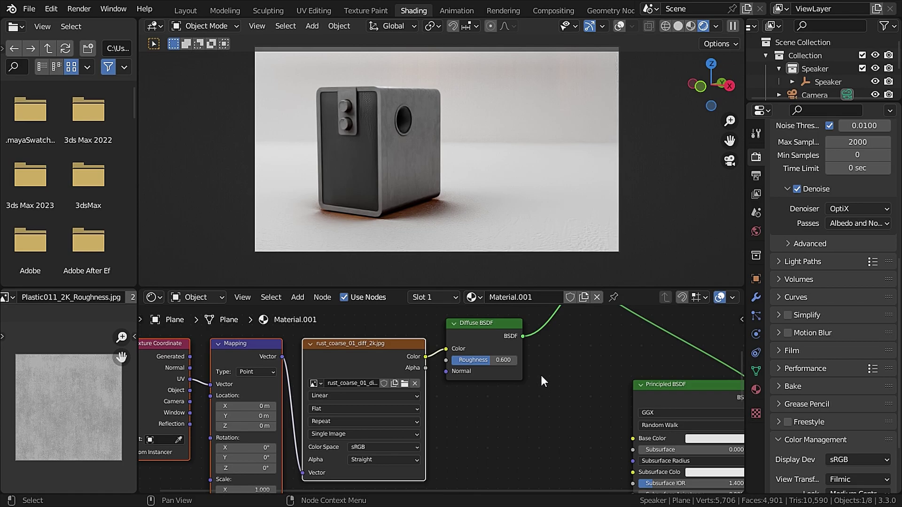
left_click(411, 183)
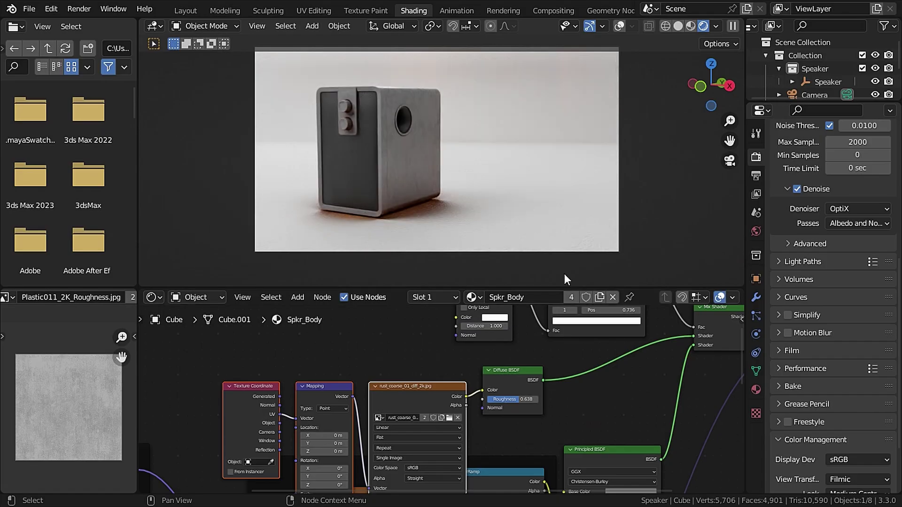
Enable the view layer's Ambient Occlusion pass and render the current frame with F12.
scroll(383, 164, "up", 2)
mouse_move(382, 170)
middle_mouse_down()
mouse_move(426, 142)
mouse_move(445, 230)
middle_mouse_up()
scroll(427, 140, "up", 5)
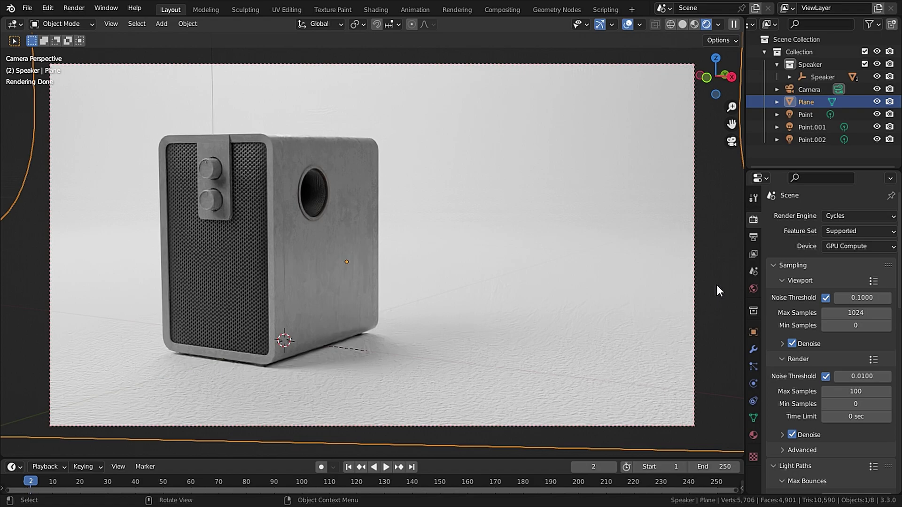
left_click(754, 254)
scroll(795, 325, "down", 10)
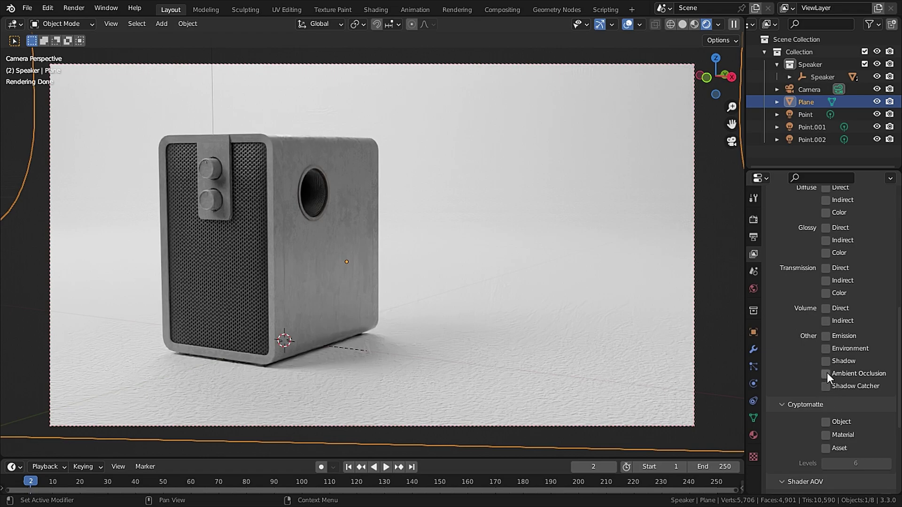
left_click(826, 374)
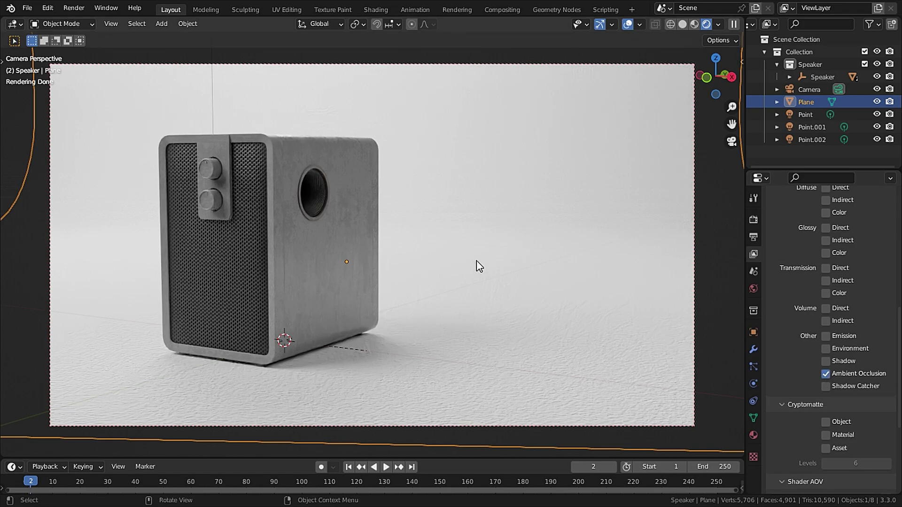
key("F12")
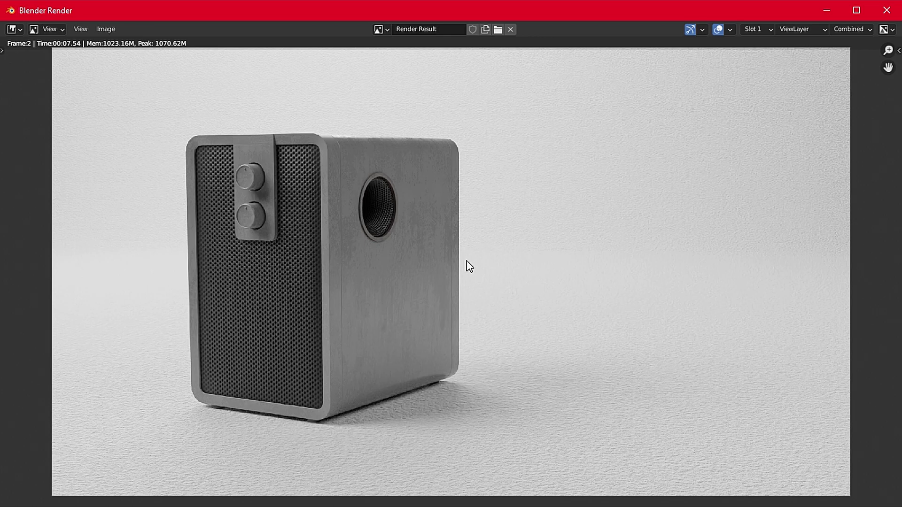
left_click(886, 10)
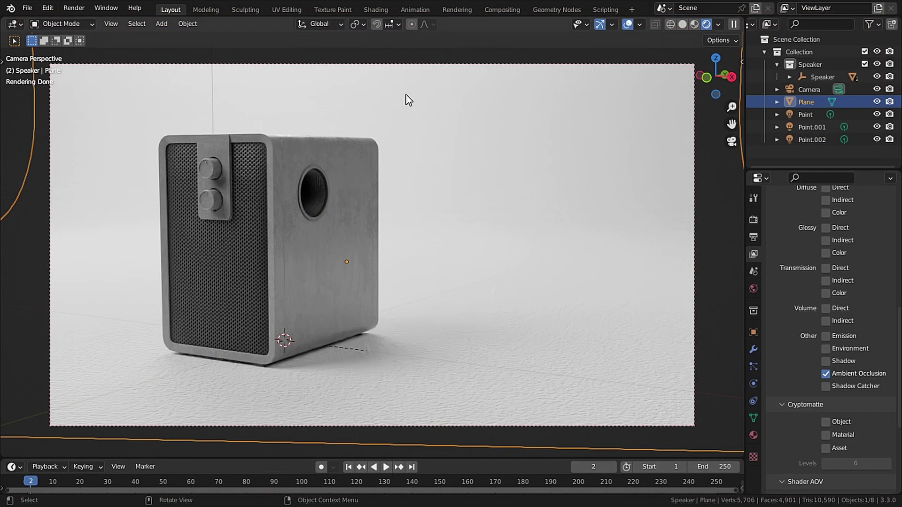
Enable compositing nodes, add a Viewer for Render Layers, and turn on the Backdrop.
left_click(489, 11)
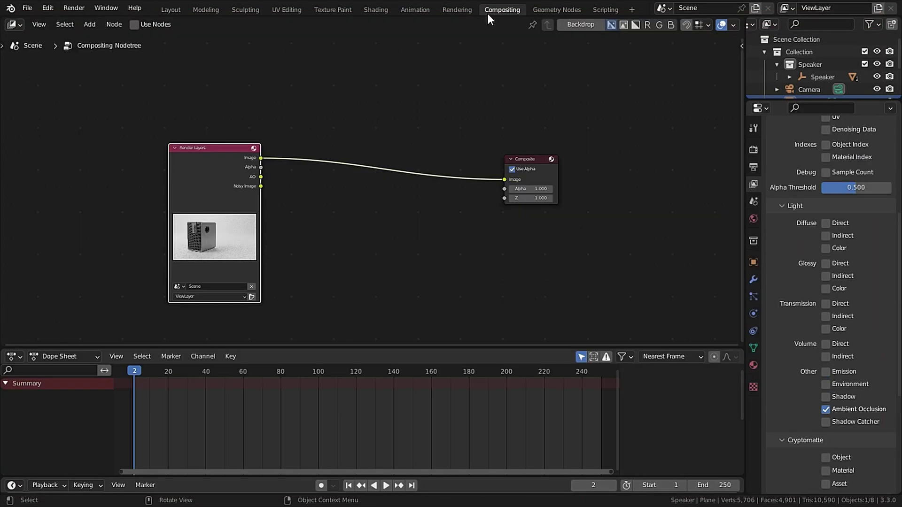
left_click(135, 24)
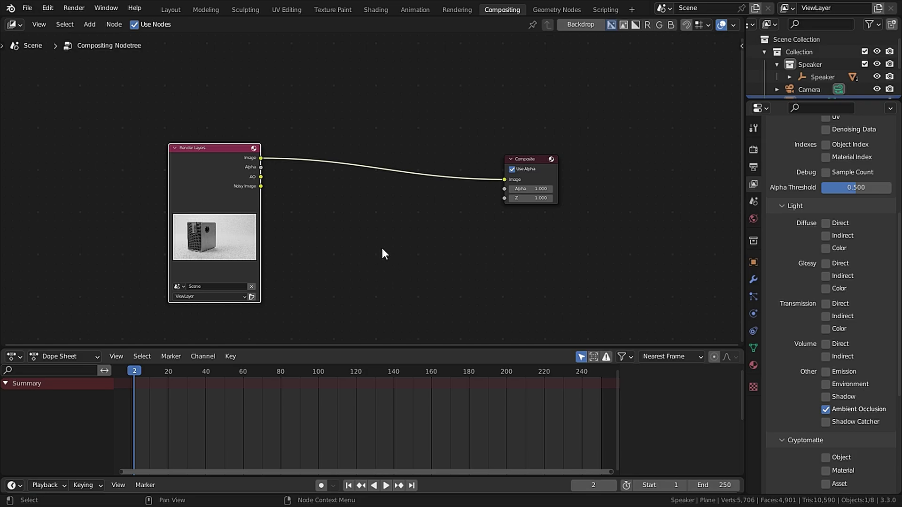
scroll(280, 208, "up", 3)
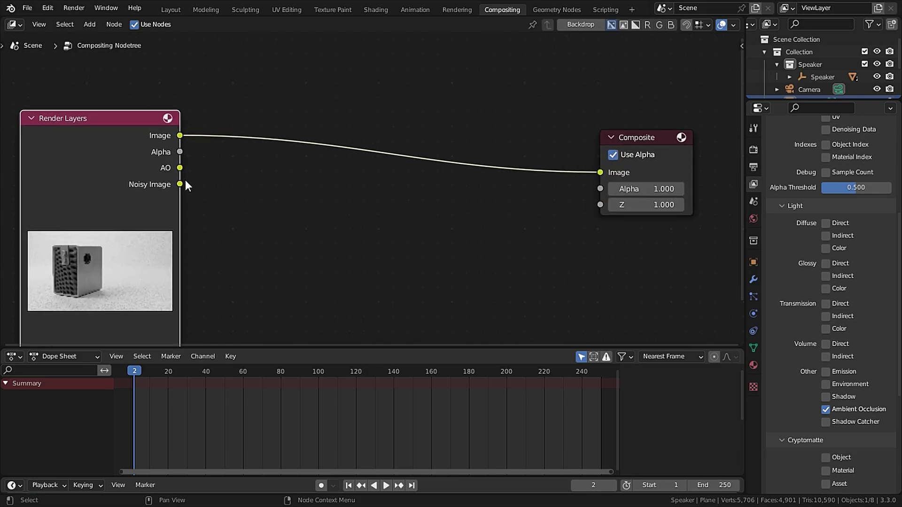
scroll(461, 232, "down", 2)
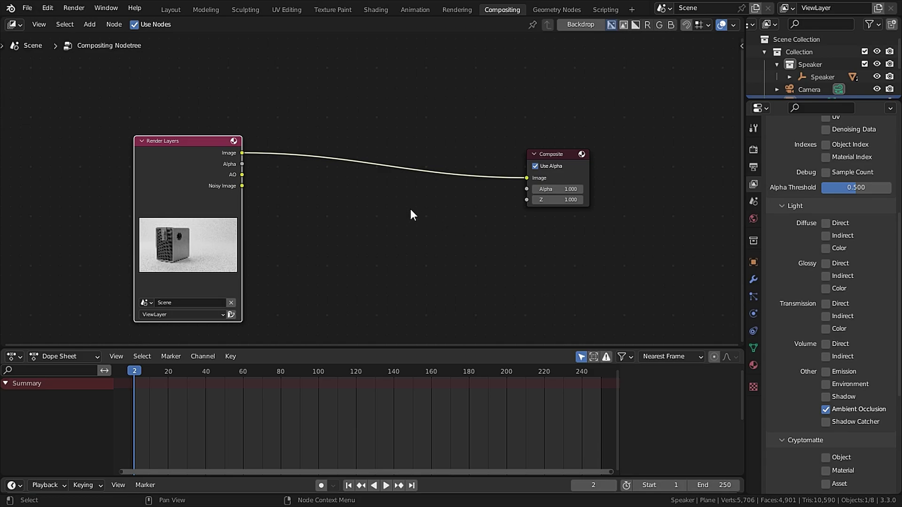
left_click(205, 145, "ctrl+shift")
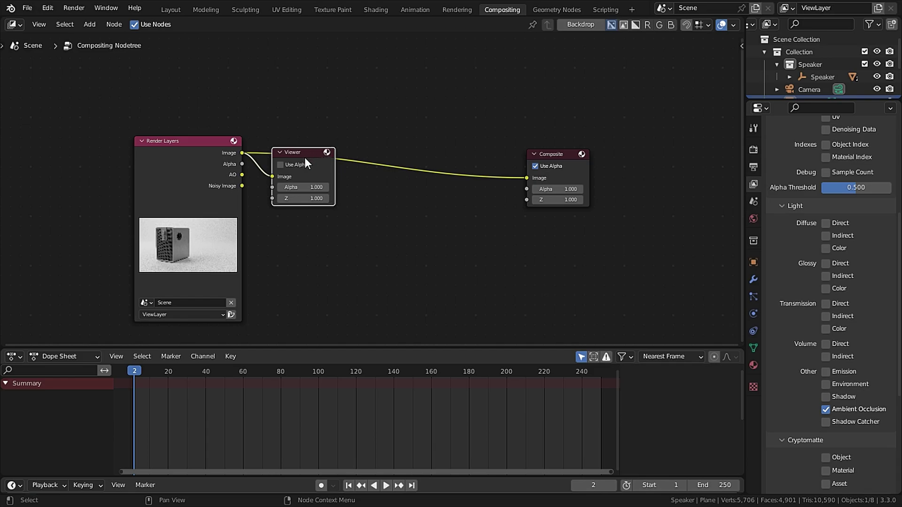
left_click_drag(284, 175, 468, 88)
left_click(580, 25)
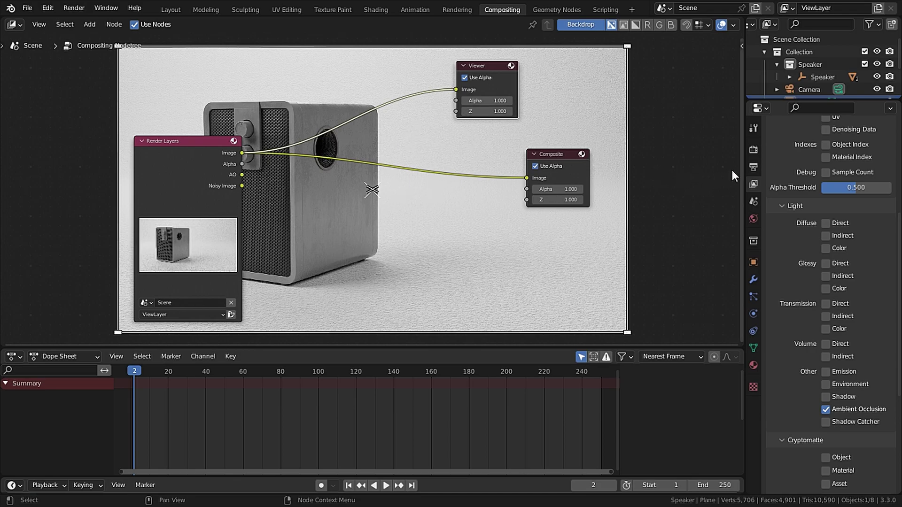
Split the node editor vertically and show the Render Result in an Image Editor on the right.
right_click(746, 169)
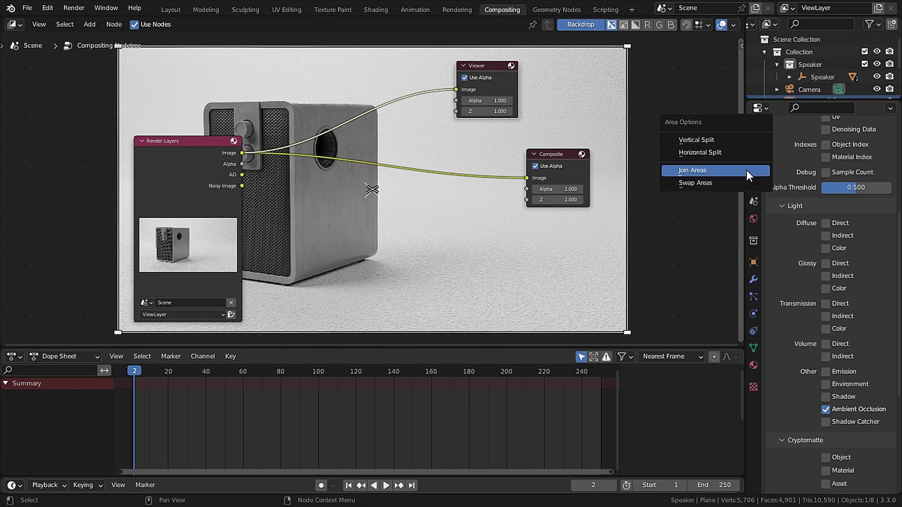
left_click(718, 140)
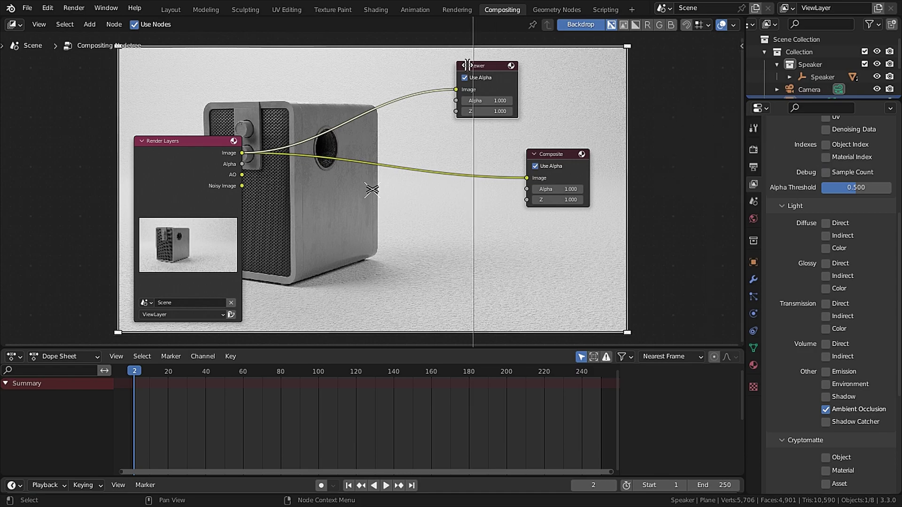
left_click(423, 62)
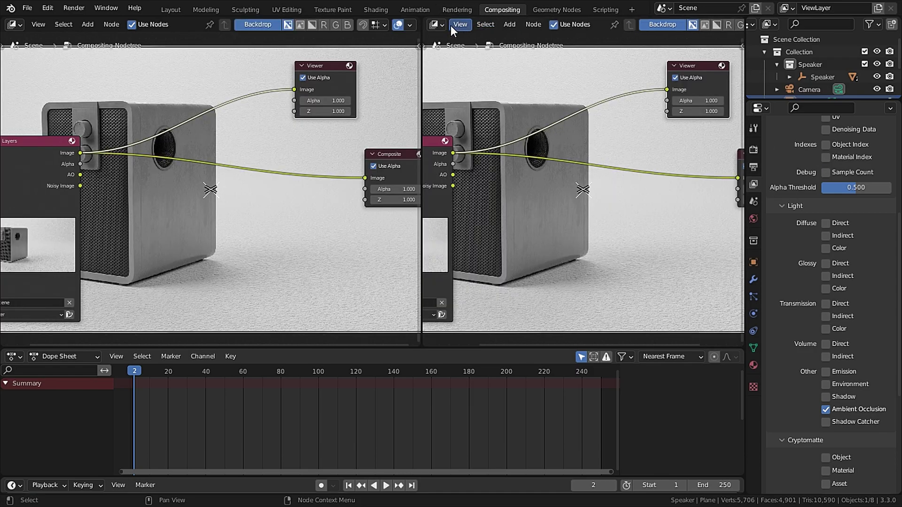
left_click(444, 27)
left_click(458, 70)
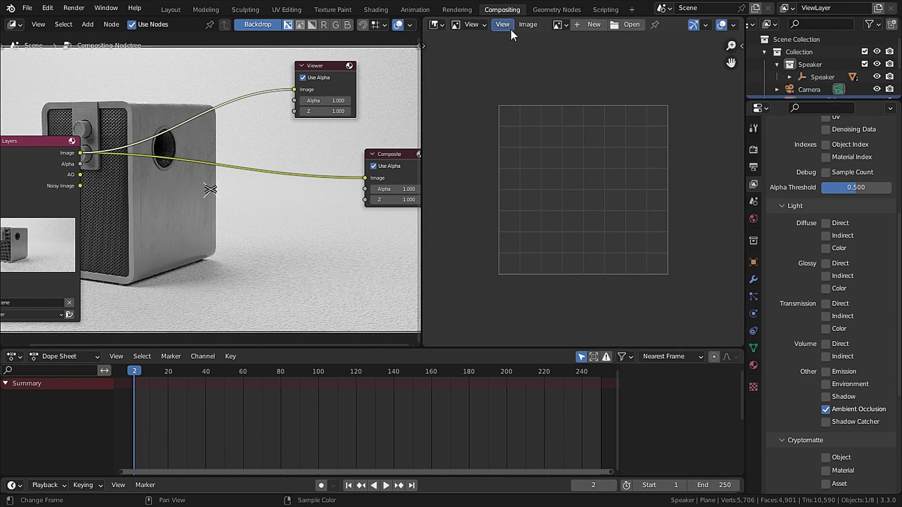
left_click(560, 26)
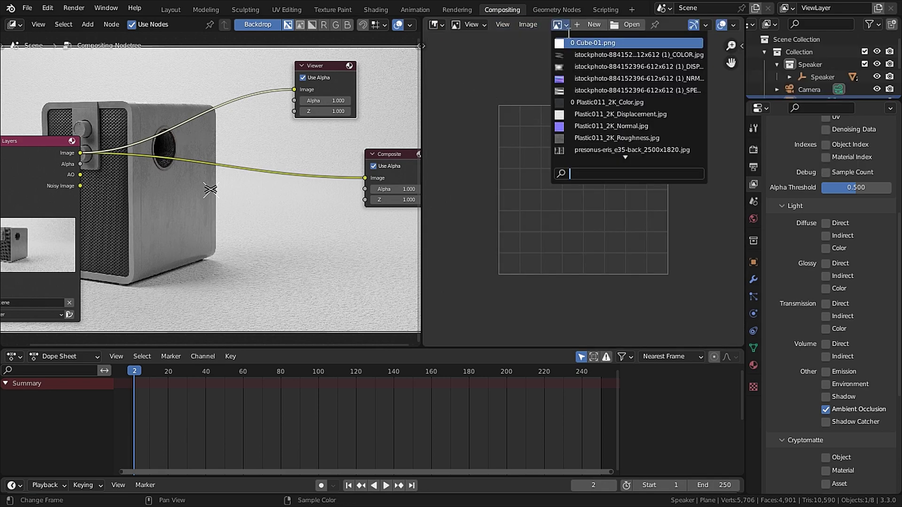
scroll(611, 149, "down", 3)
left_click(609, 127)
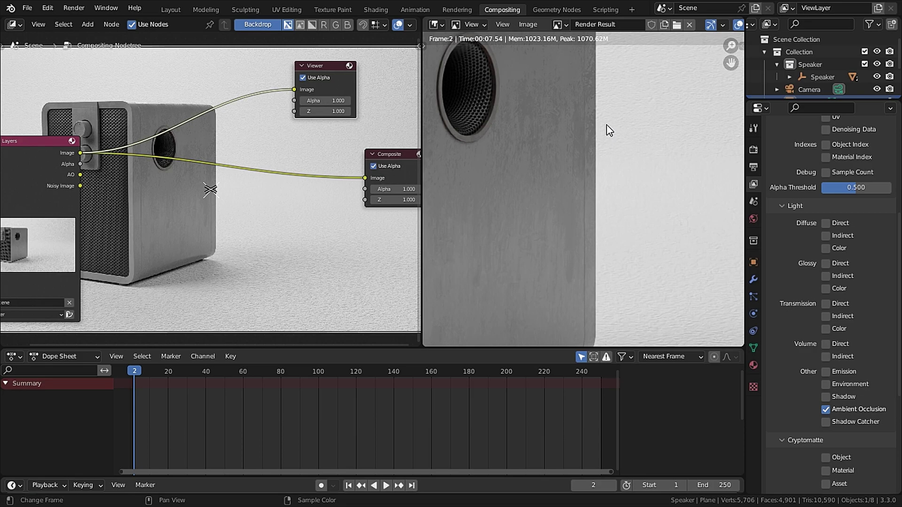
scroll(576, 134, "down", 4)
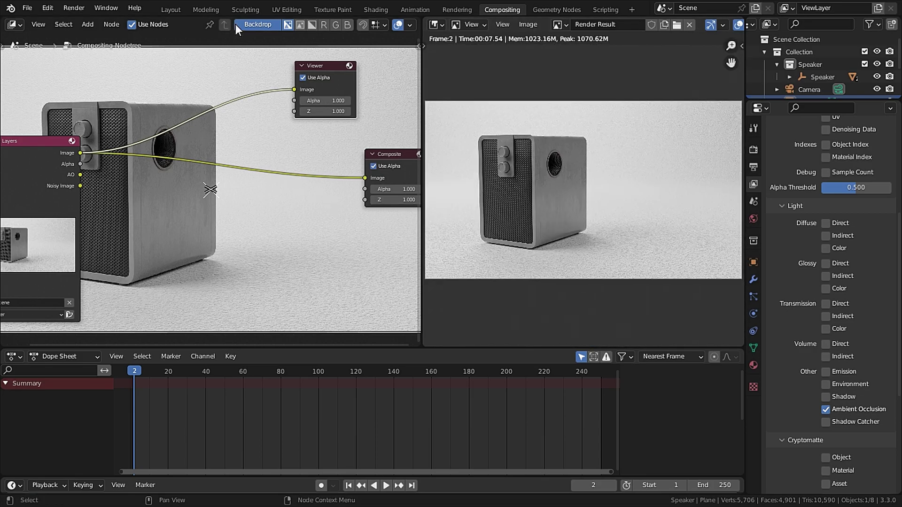
Insert a Mix node on the Render Layers→Composite link, with the render feeding its second Image input.
left_click(257, 24)
key("Home")
key("F3")
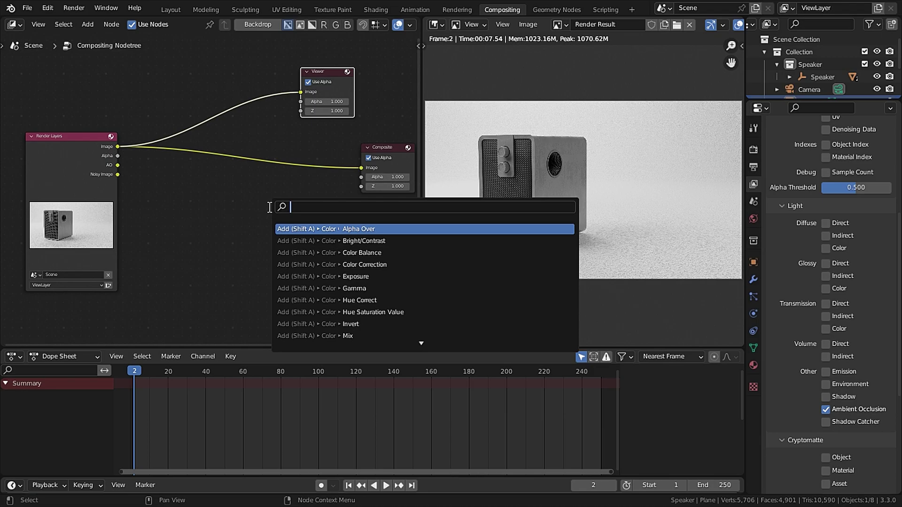
type("mix")
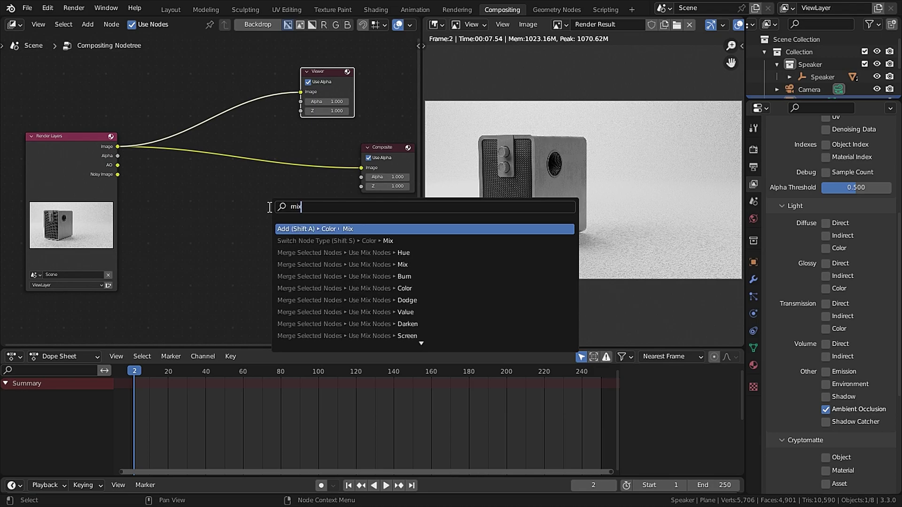
key("Return")
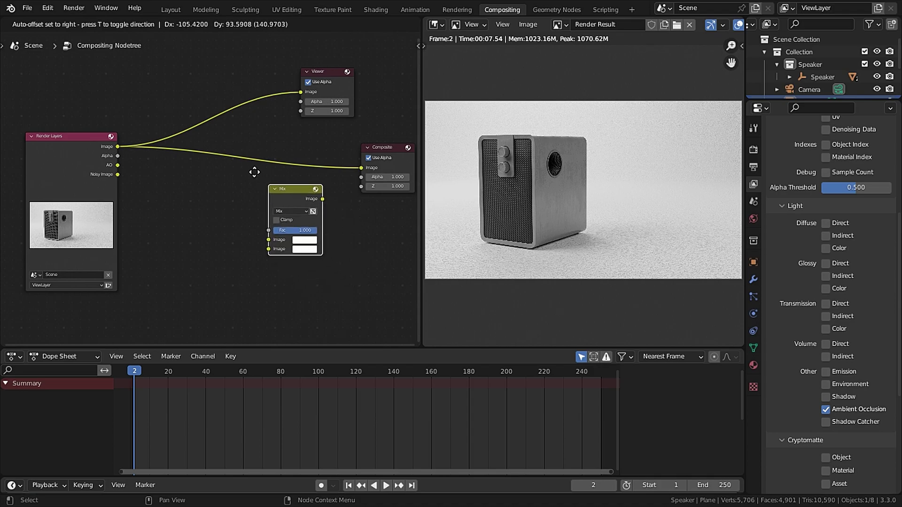
left_click(231, 135)
scroll(185, 199, "up", 4)
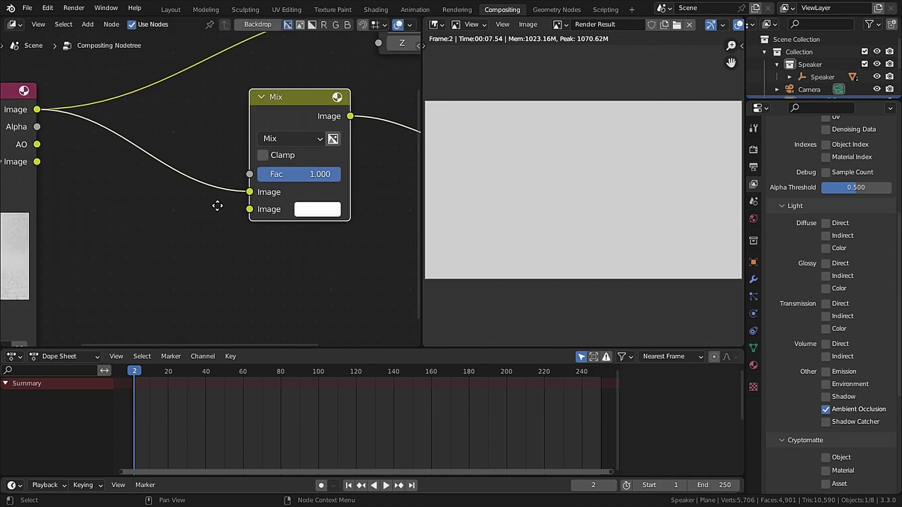
middle_click_drag(217, 204, 266, 199)
left_click_drag(281, 199, 279, 220)
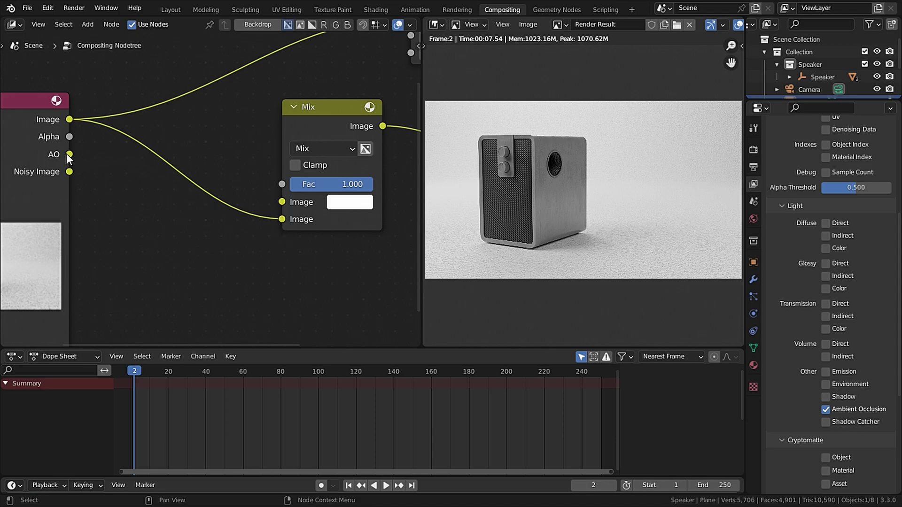
Connect the AO pass to the Mix node's Fac through a new ColorRamp node.
left_click_drag(69, 154, 282, 184)
key("F3")
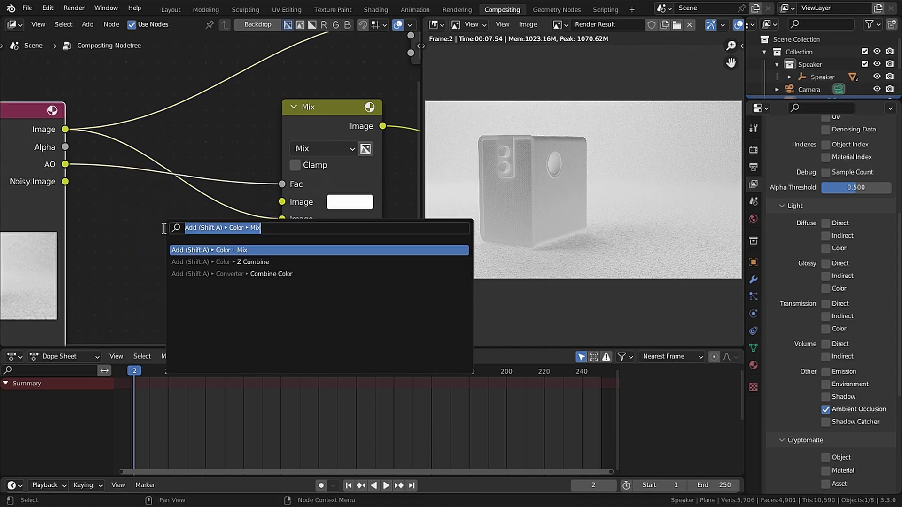
type("colo")
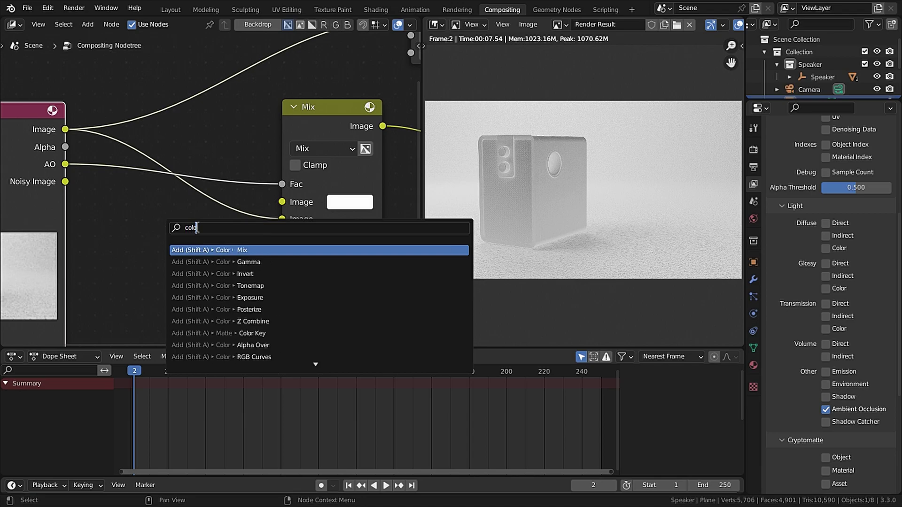
type("a")
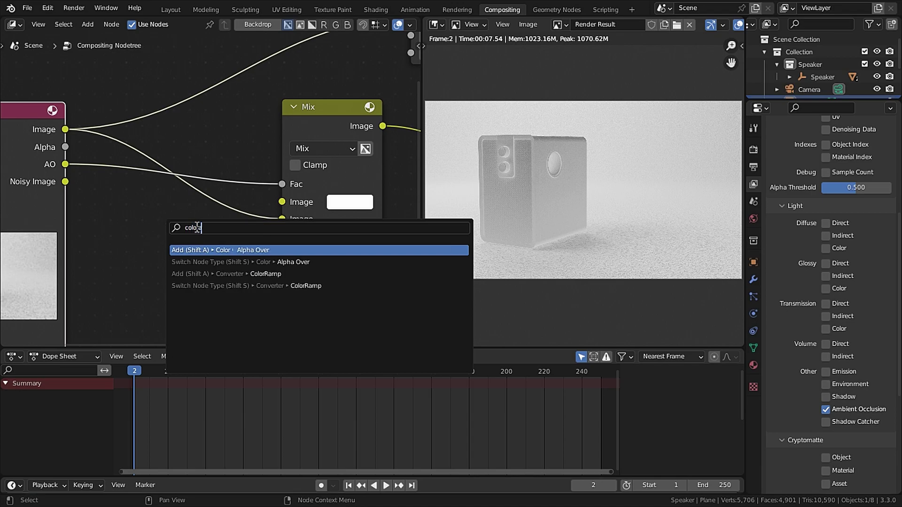
left_click(250, 274)
left_click(202, 188)
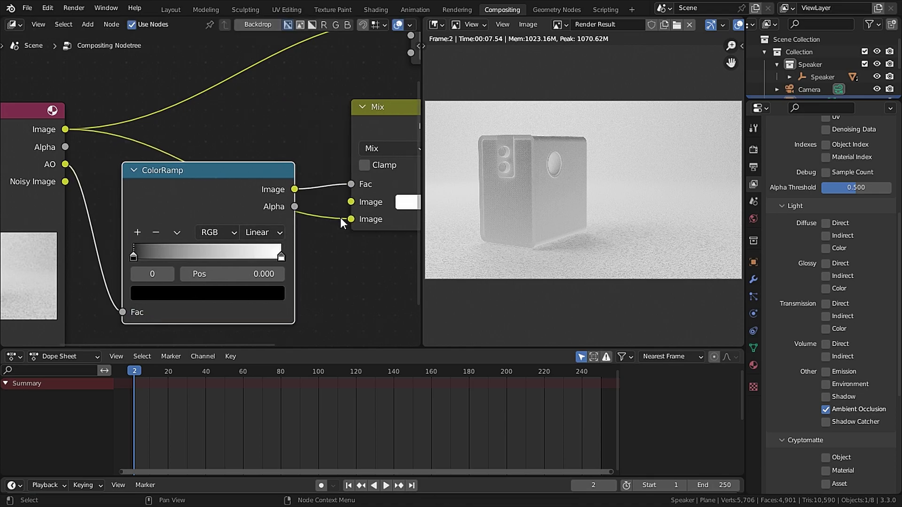
Preview the Mix node's output in the Viewer node.
scroll(340, 218, "down", 2)
middle_click_drag(340, 218, 287, 249)
middle_click_drag(347, 258, 257, 157)
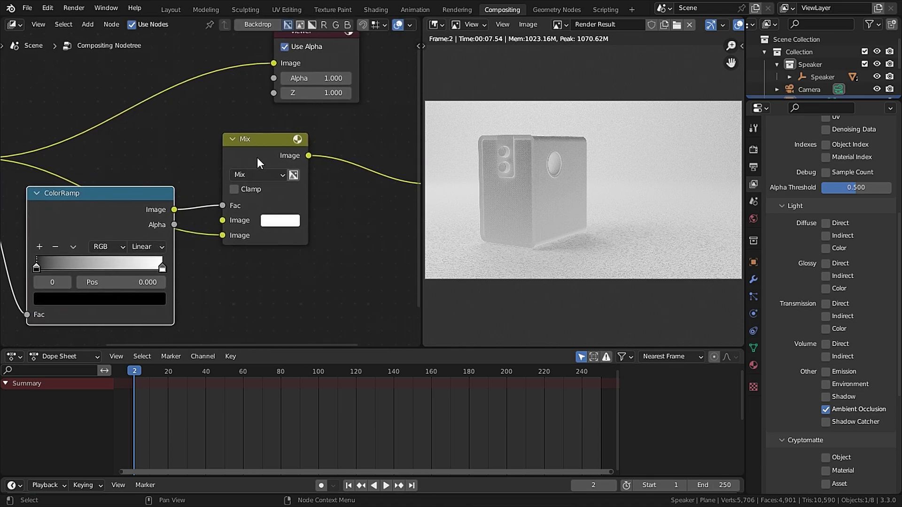
left_click(250, 142, "ctrl+shift")
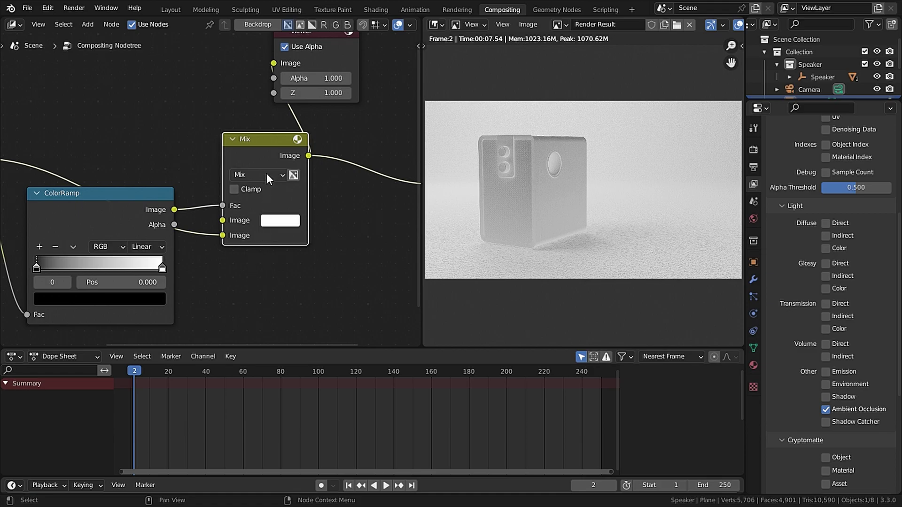
Set the Mix node's blend mode to Add and its colour to black.
left_click(267, 174)
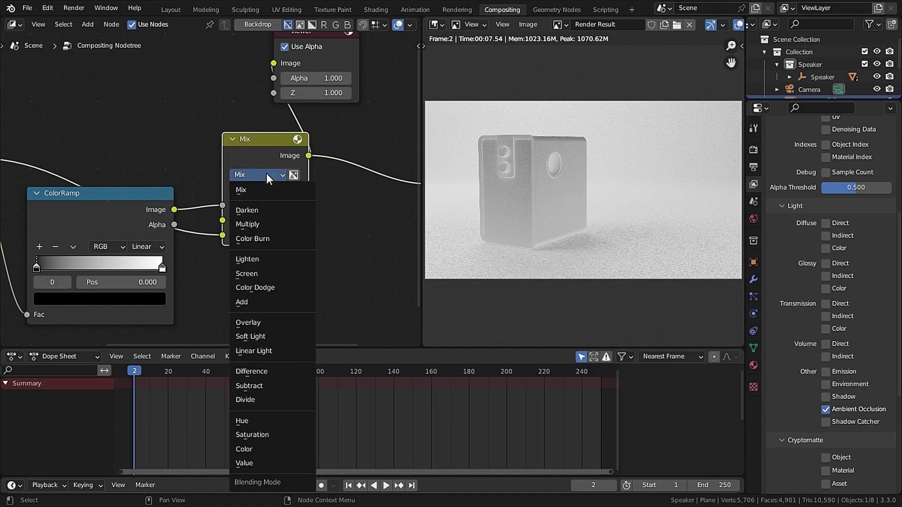
left_click(261, 299)
middle_click_drag(255, 294, 359, 278)
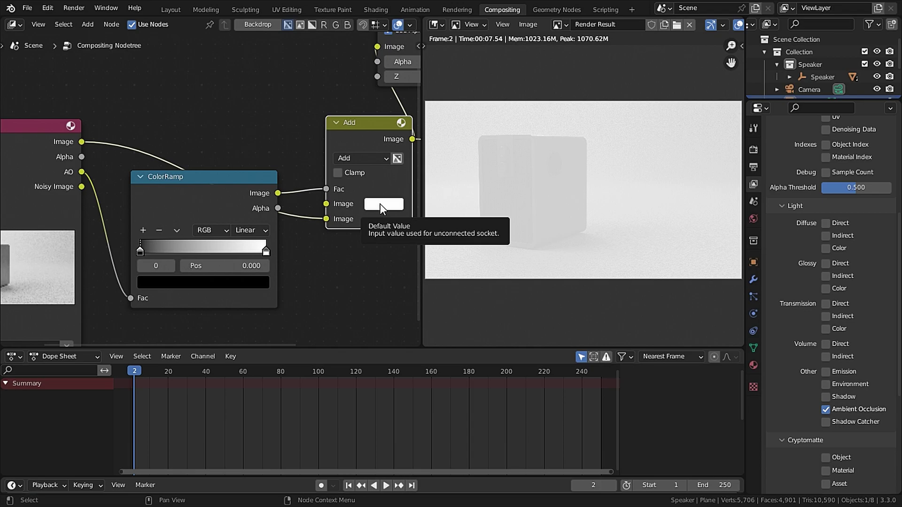
left_click(380, 204)
left_click_drag(480, 68, 480, 108)
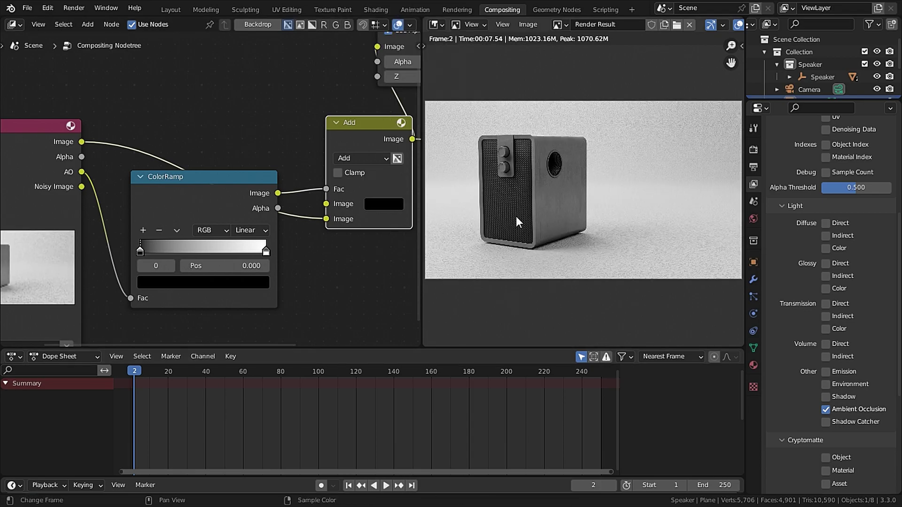
Move the AO ColorRamp stops to 0.45 and about 0.722, then open Save As for the render.
scroll(261, 278, "down", 1)
middle_click_drag(175, 278, 221, 261)
scroll(221, 261, "up", 4)
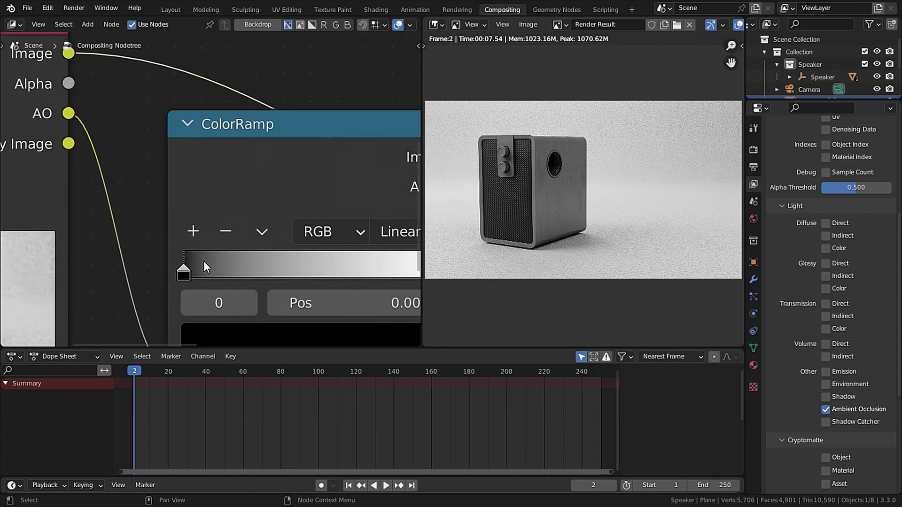
left_click_drag(183, 274, 306, 273)
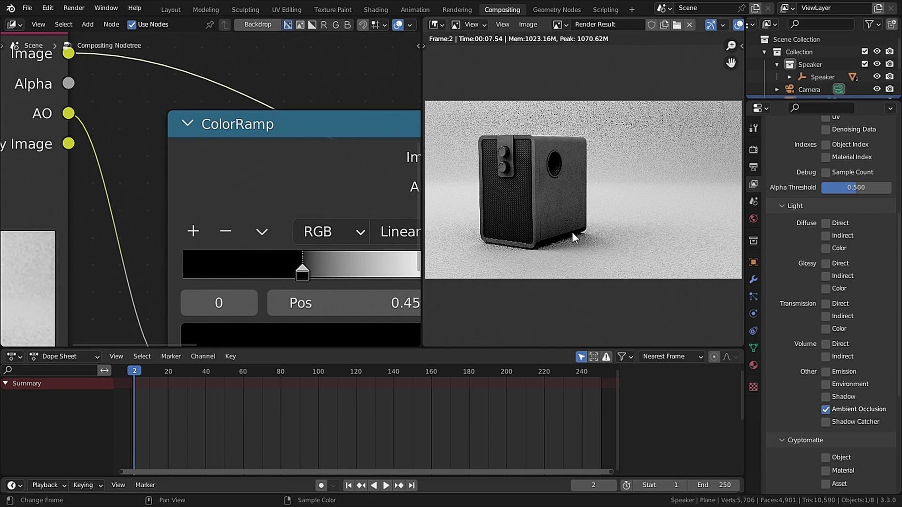
scroll(348, 195, "down", 3)
scroll(347, 195, "right", 3)
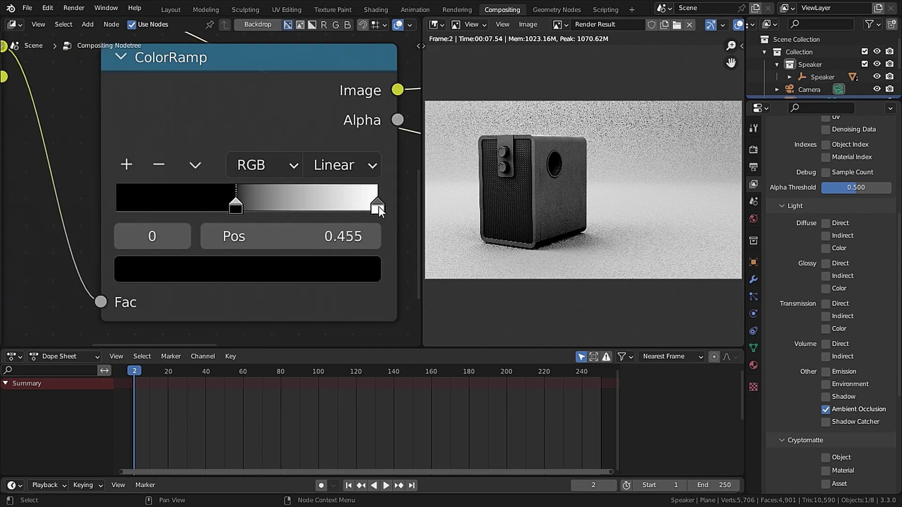
left_click_drag(379, 207, 200, 212)
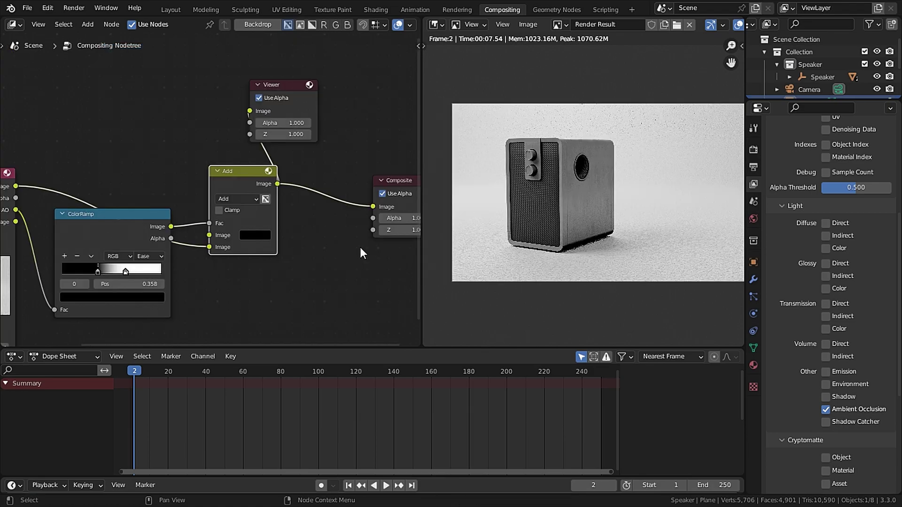
left_click(519, 23)
left_click(552, 98)
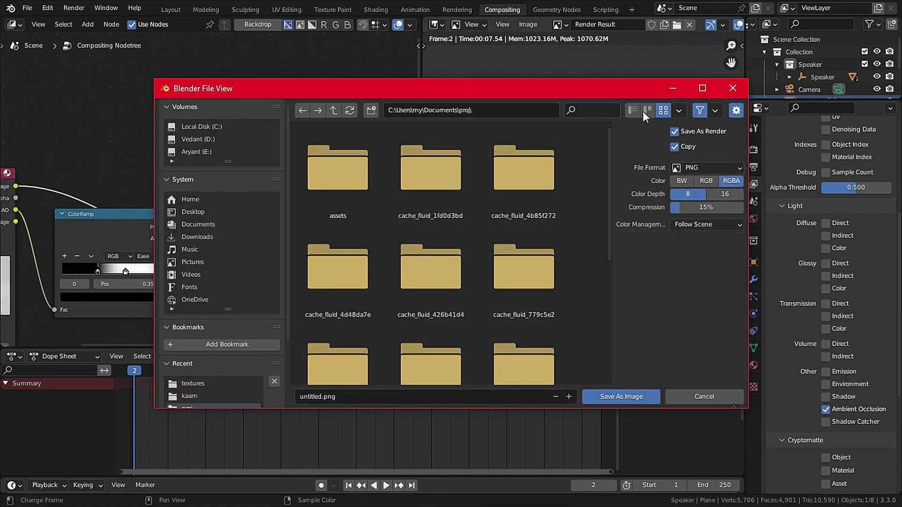